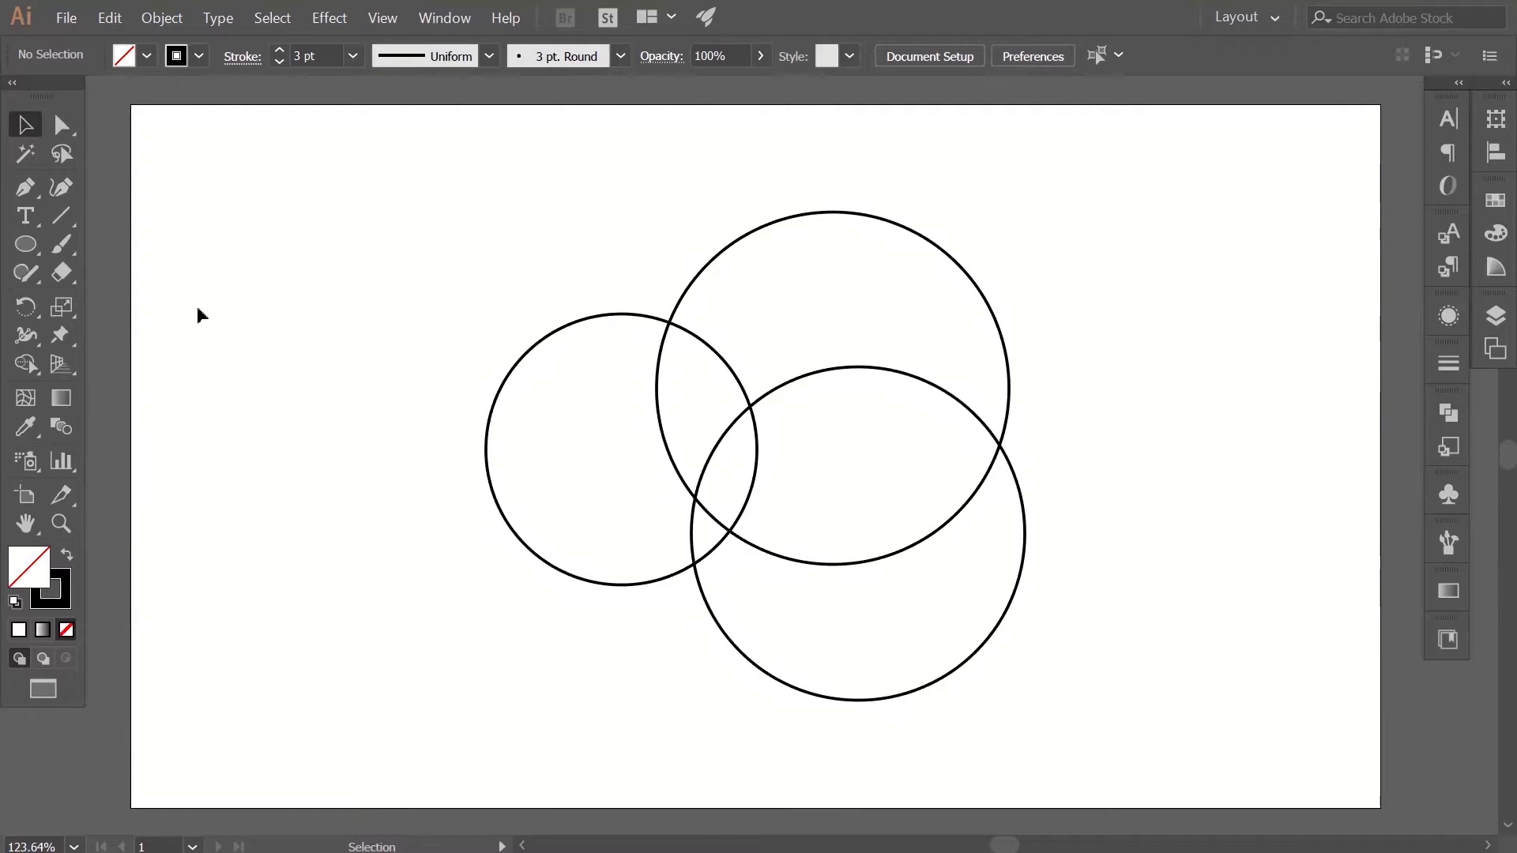
Step: Scribble away the upper circle's outer region with the Shaper tool and scribble over its overlap with the left circle
click(30, 280)
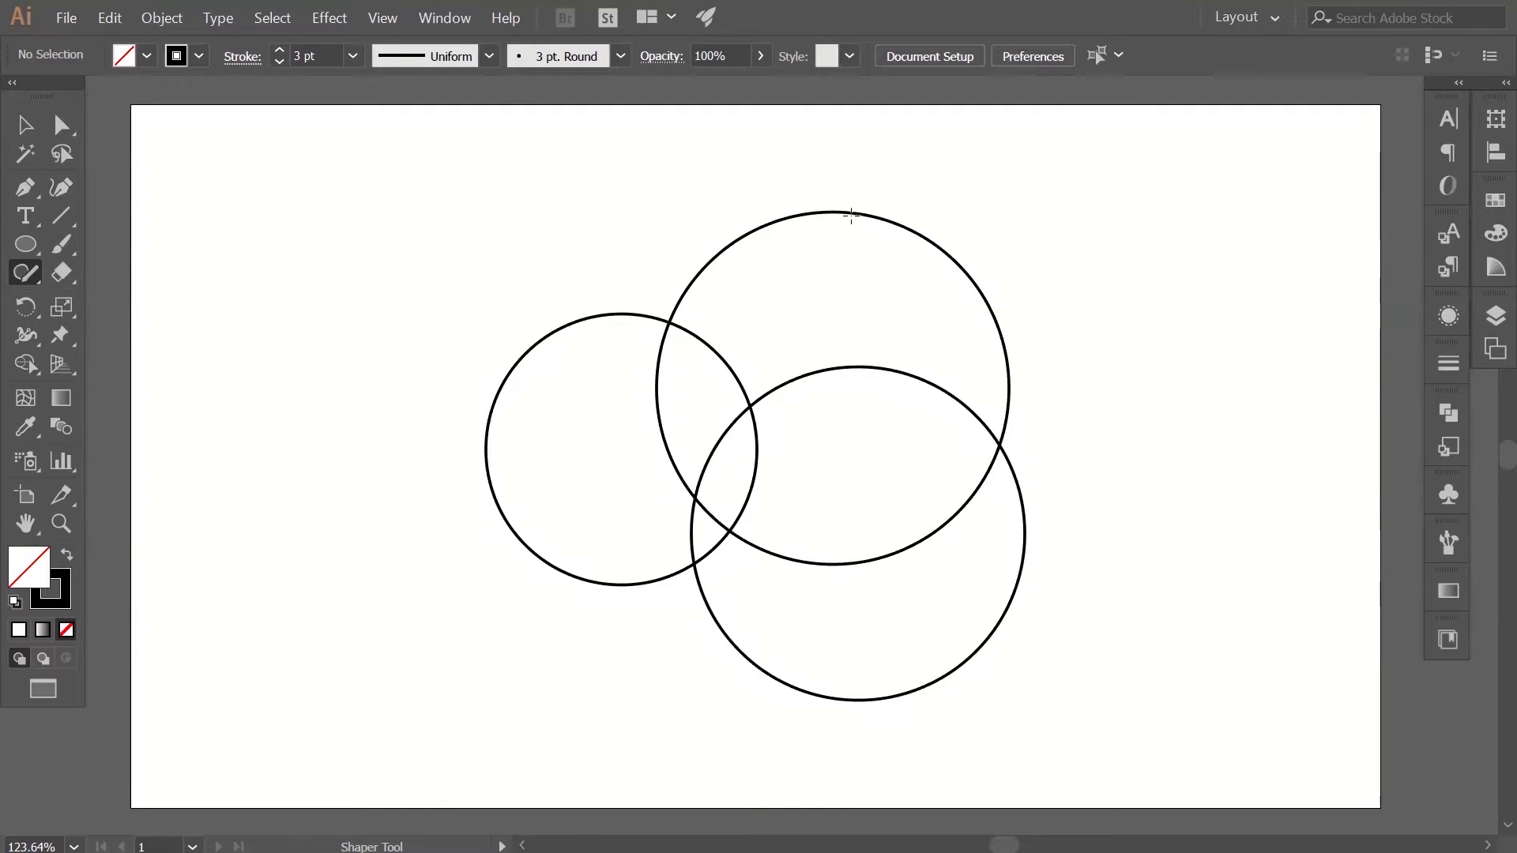
drag(902, 224, 960, 255)
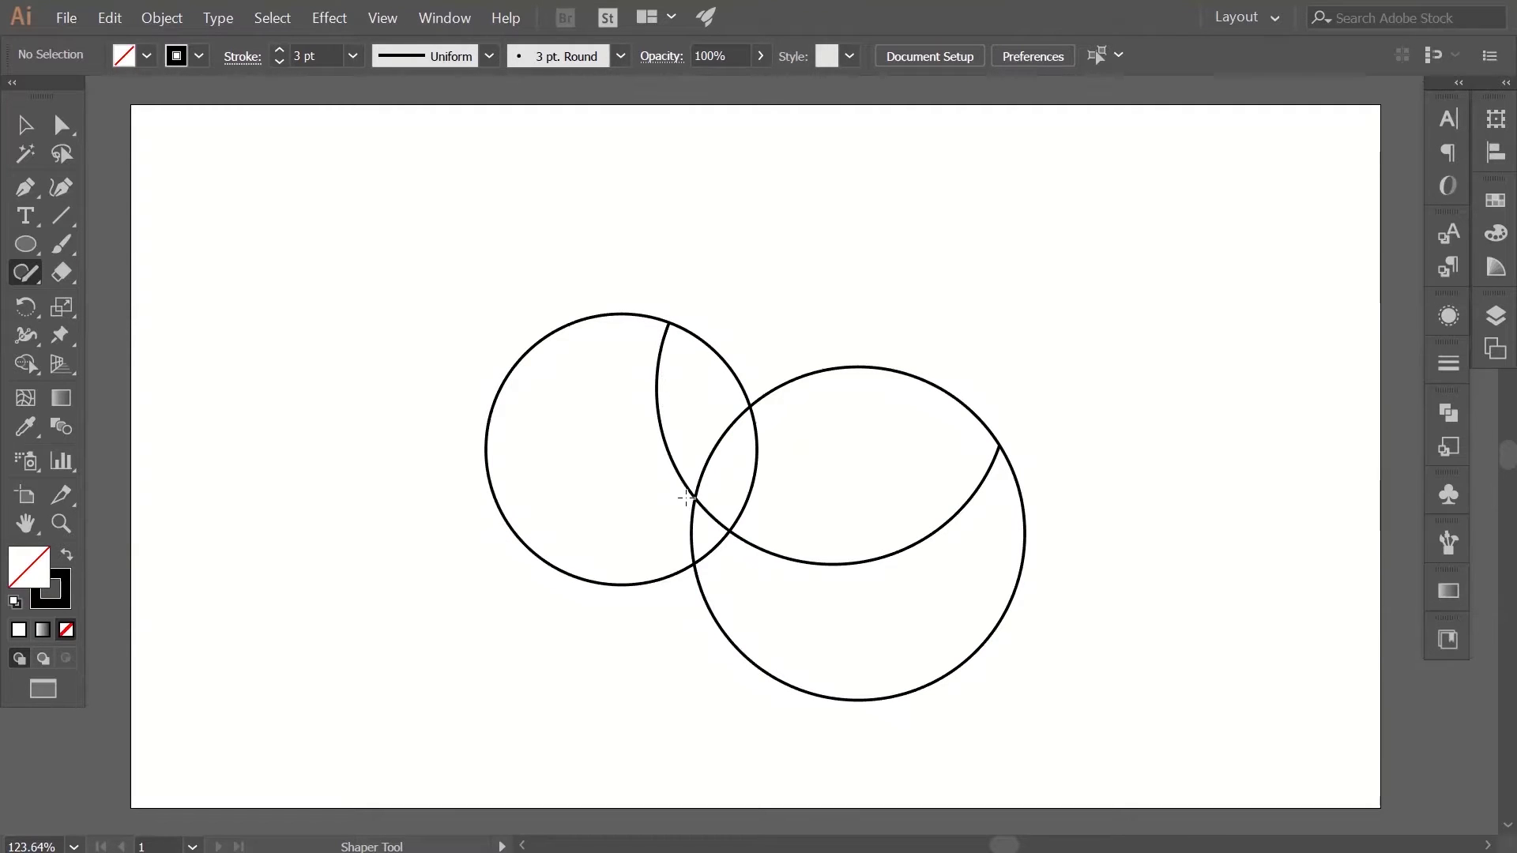
mouse_move(671, 371)
mouse_down()
mouse_move(661, 412)
mouse_move(671, 466)
mouse_up()
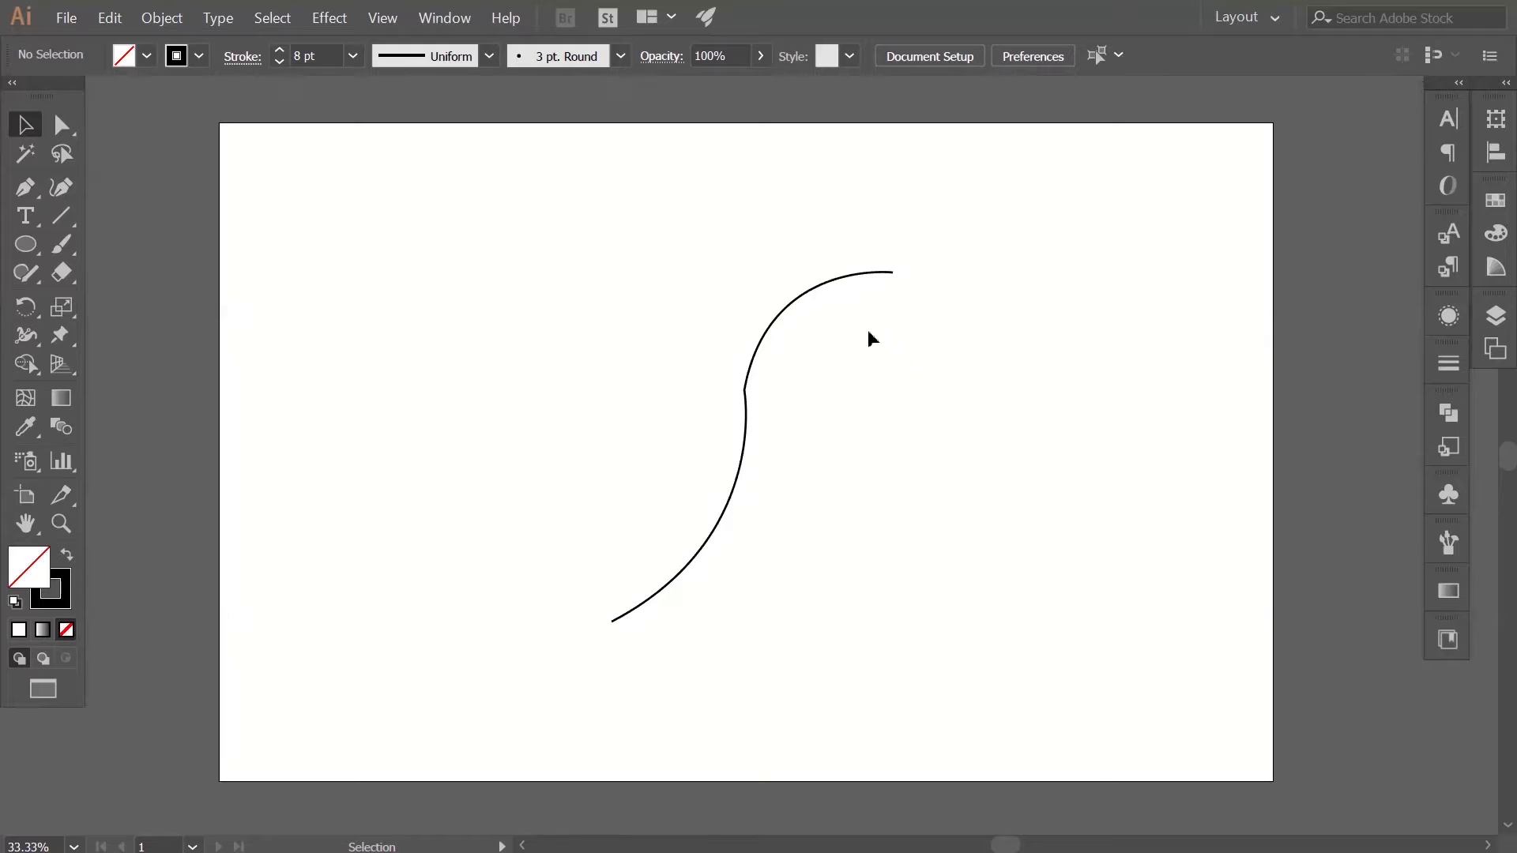
Step: Smooth the sharp corner in the middle of the S-shaped path with the Smooth tool, and deselect the path
click(819, 291)
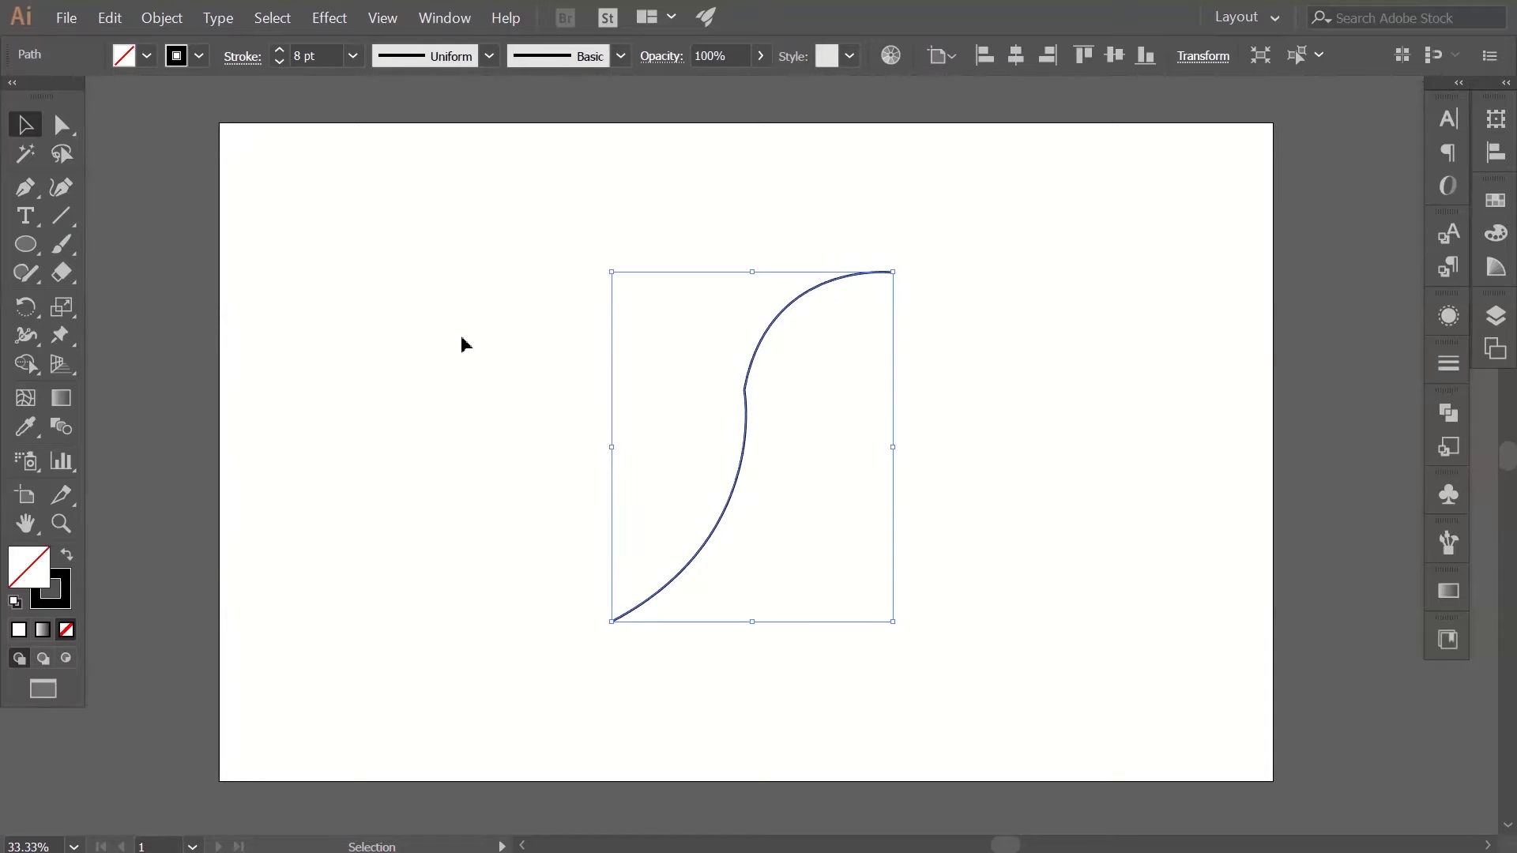
click(32, 277)
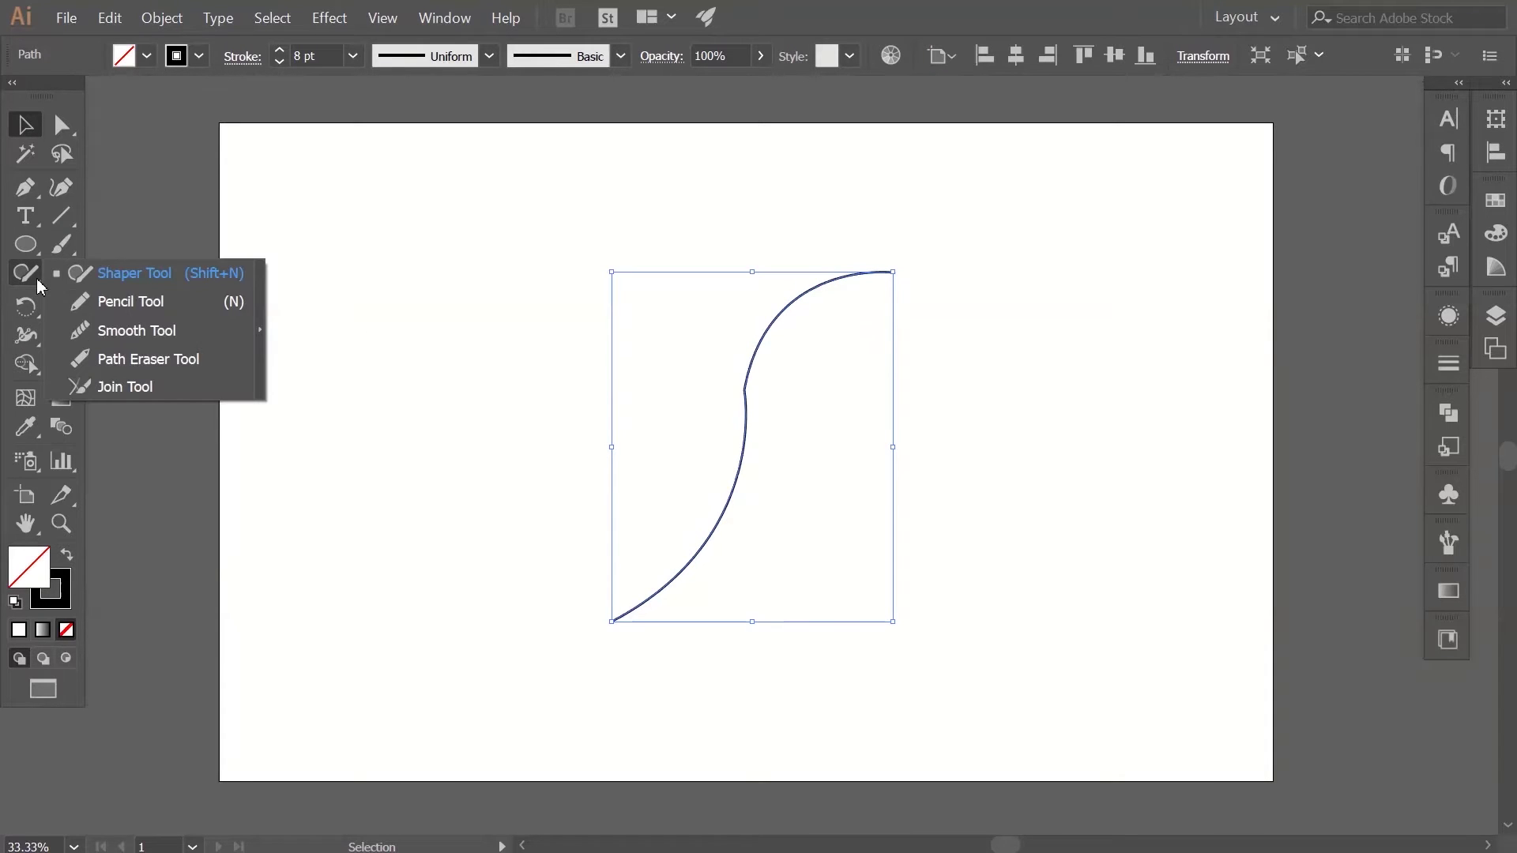
click(166, 330)
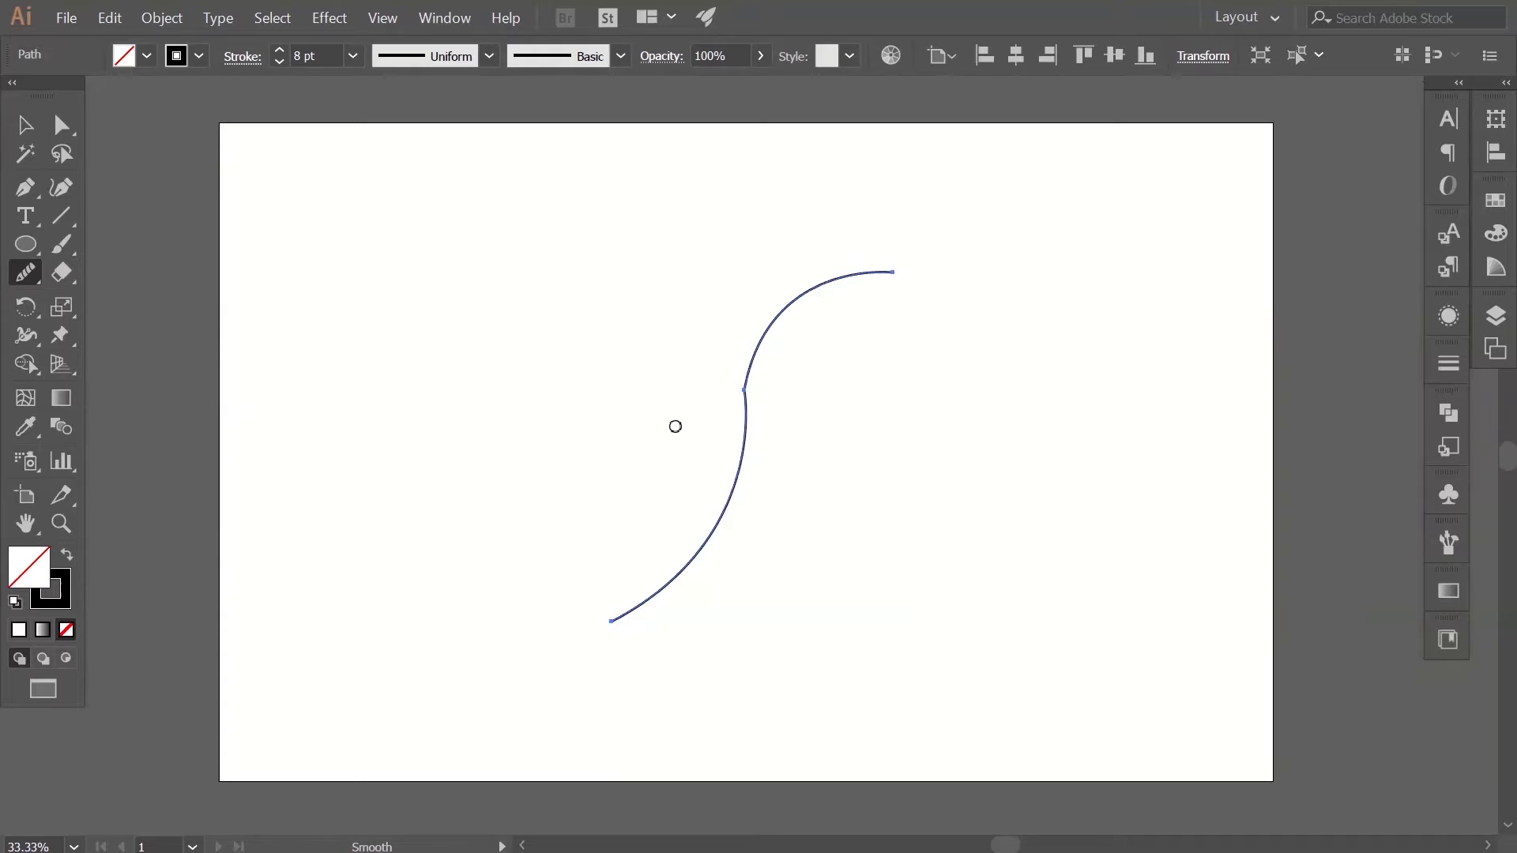
mouse_move(754, 424)
mouse_down()
mouse_move(748, 358)
mouse_move(751, 443)
mouse_move(752, 346)
mouse_move(761, 467)
mouse_move(765, 339)
mouse_up()
click(26, 124)
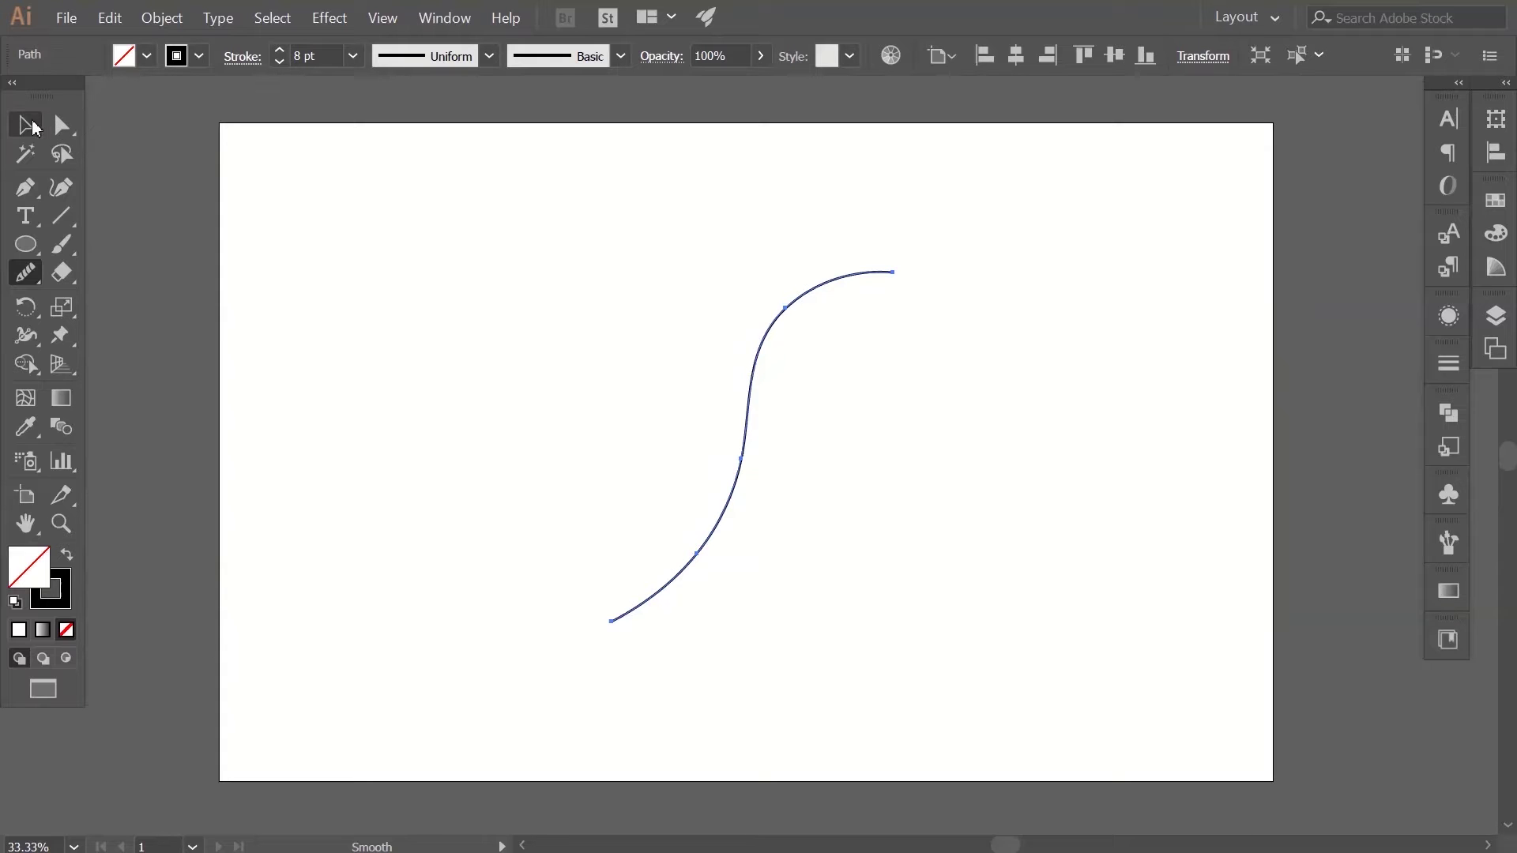
click(546, 286)
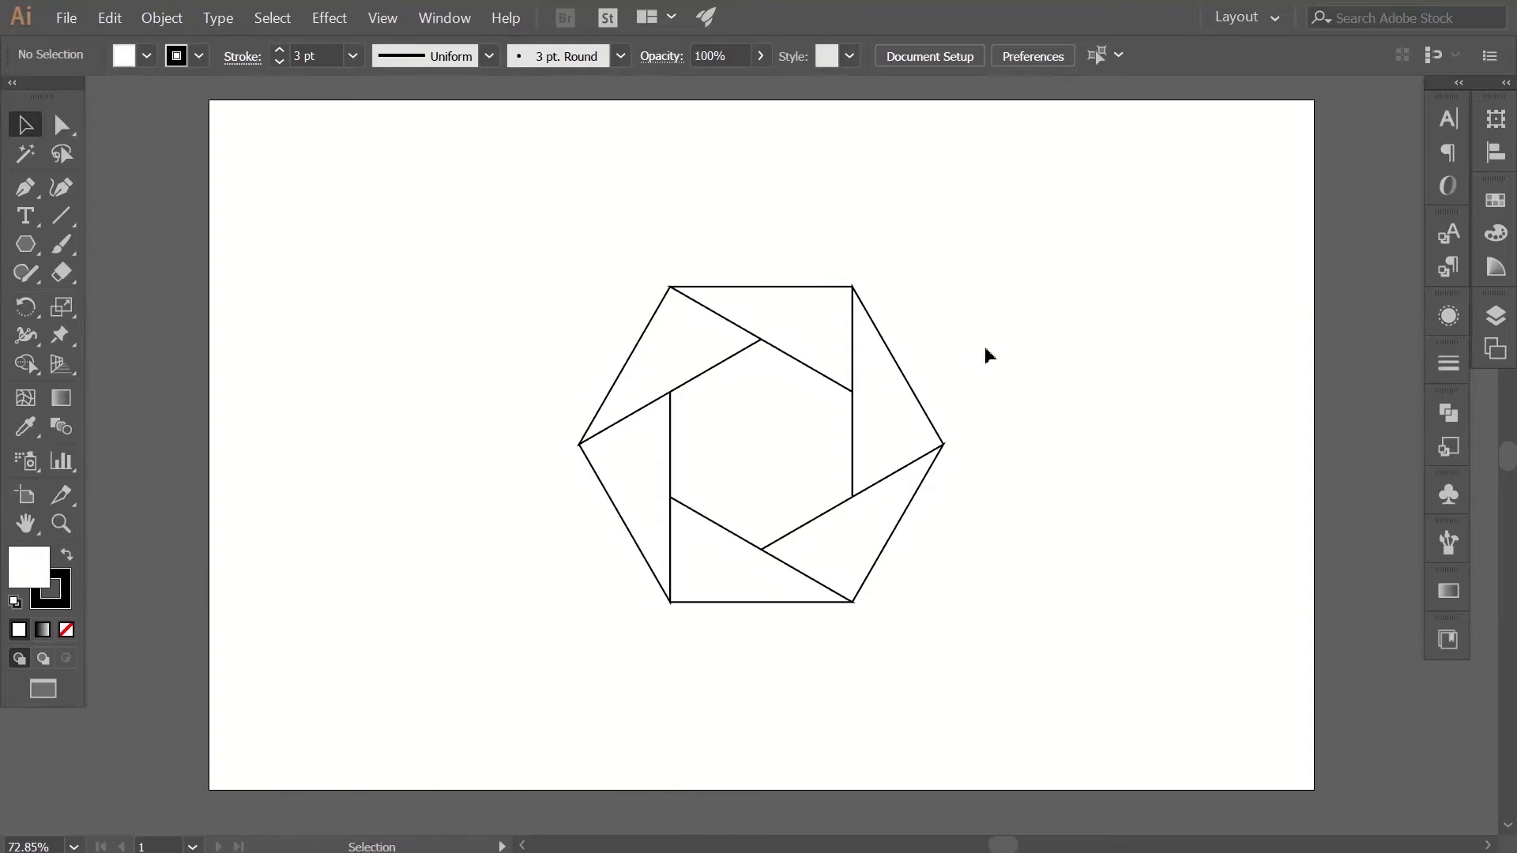
Step: Fill the hexagon's top triangle with a linear blue-to-cyan gradient and redirect it so blue starts at the triangle's right side
click(777, 287)
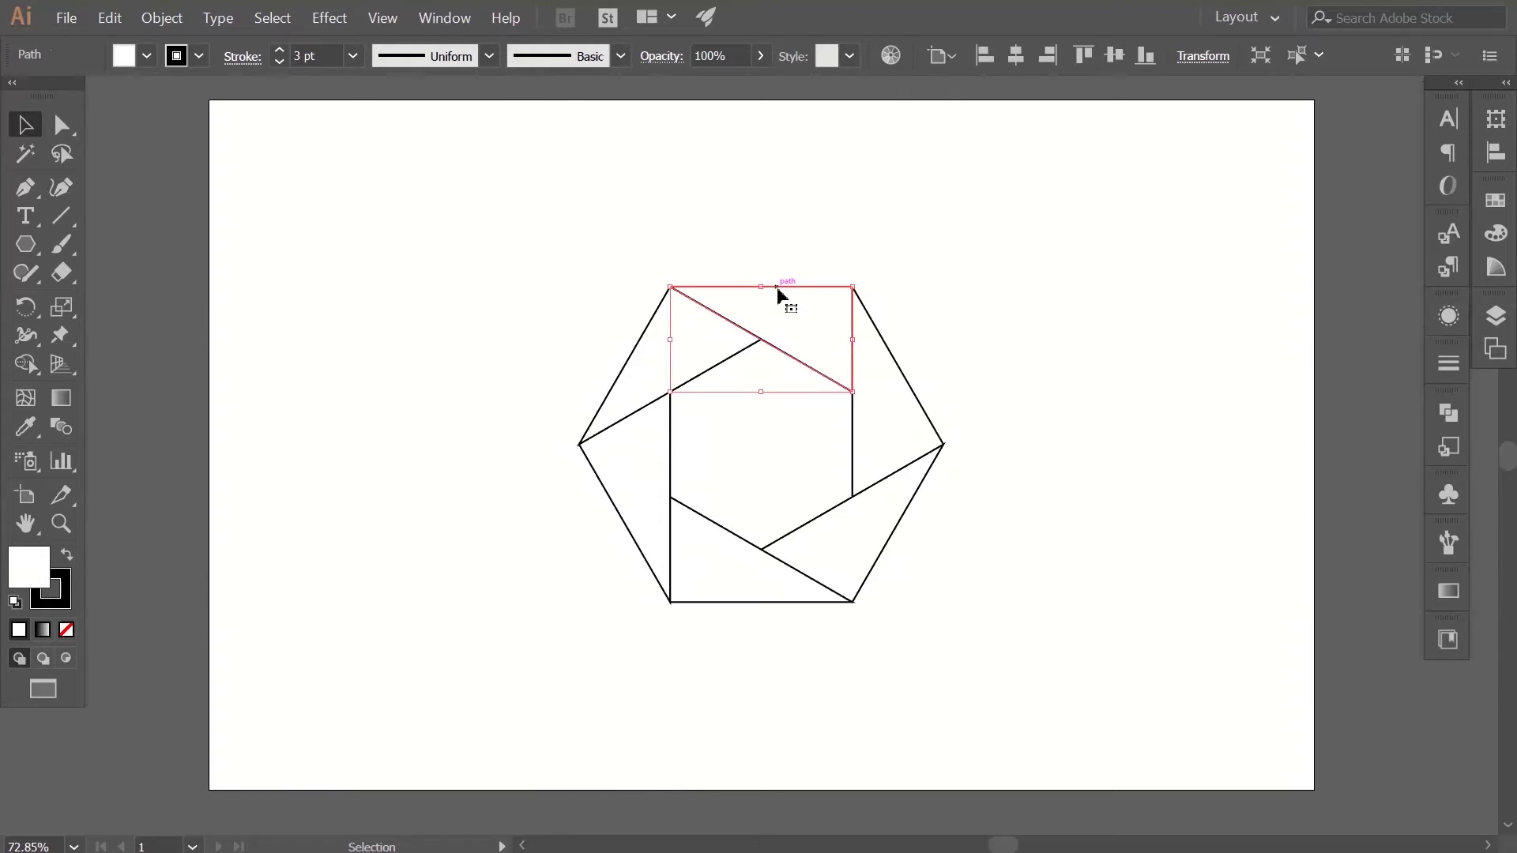
click(42, 631)
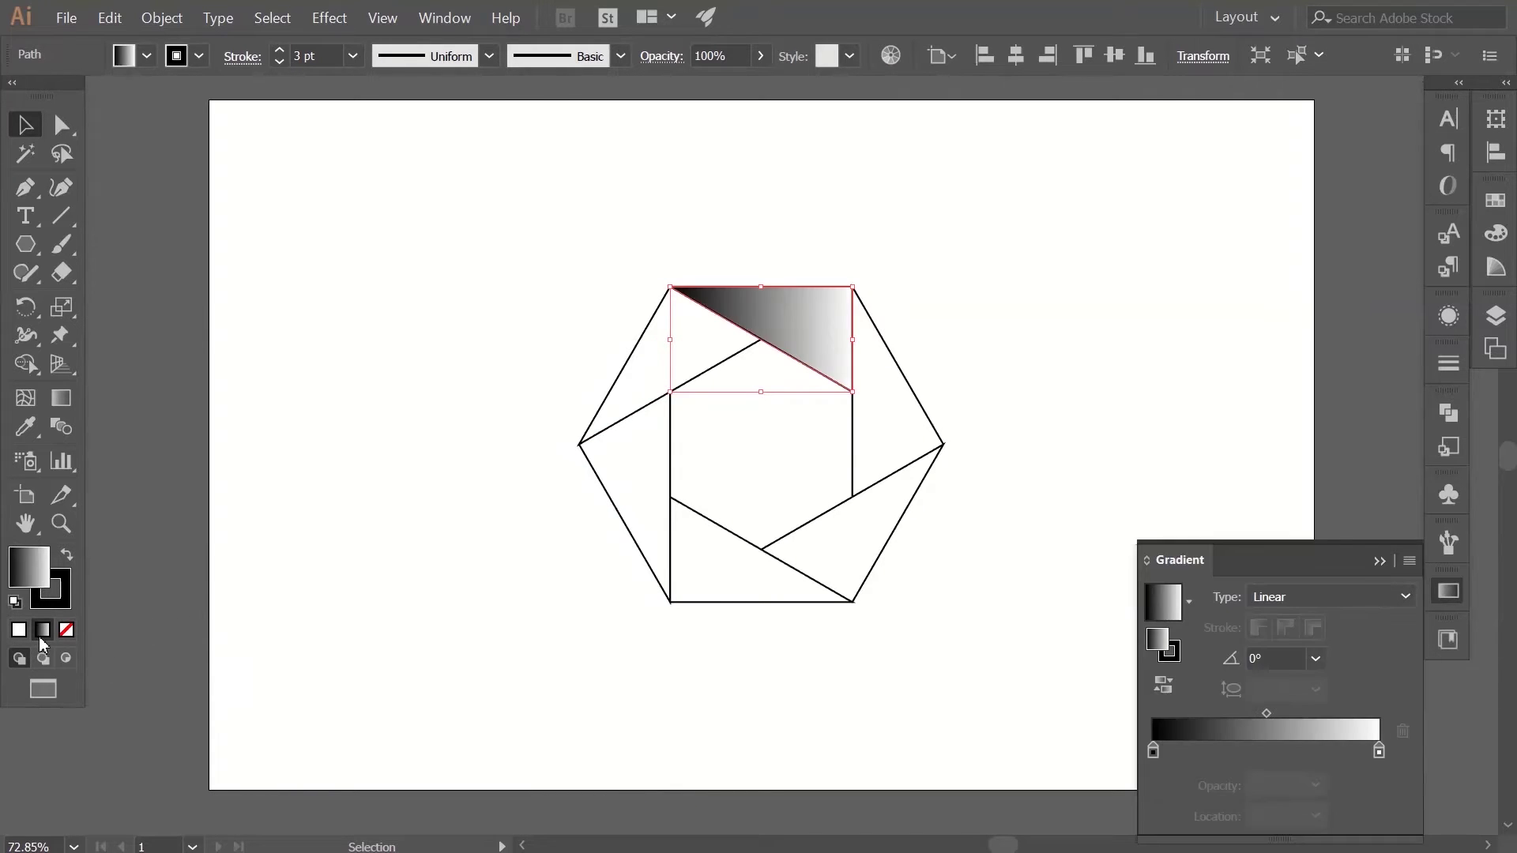
double_click(1152, 750)
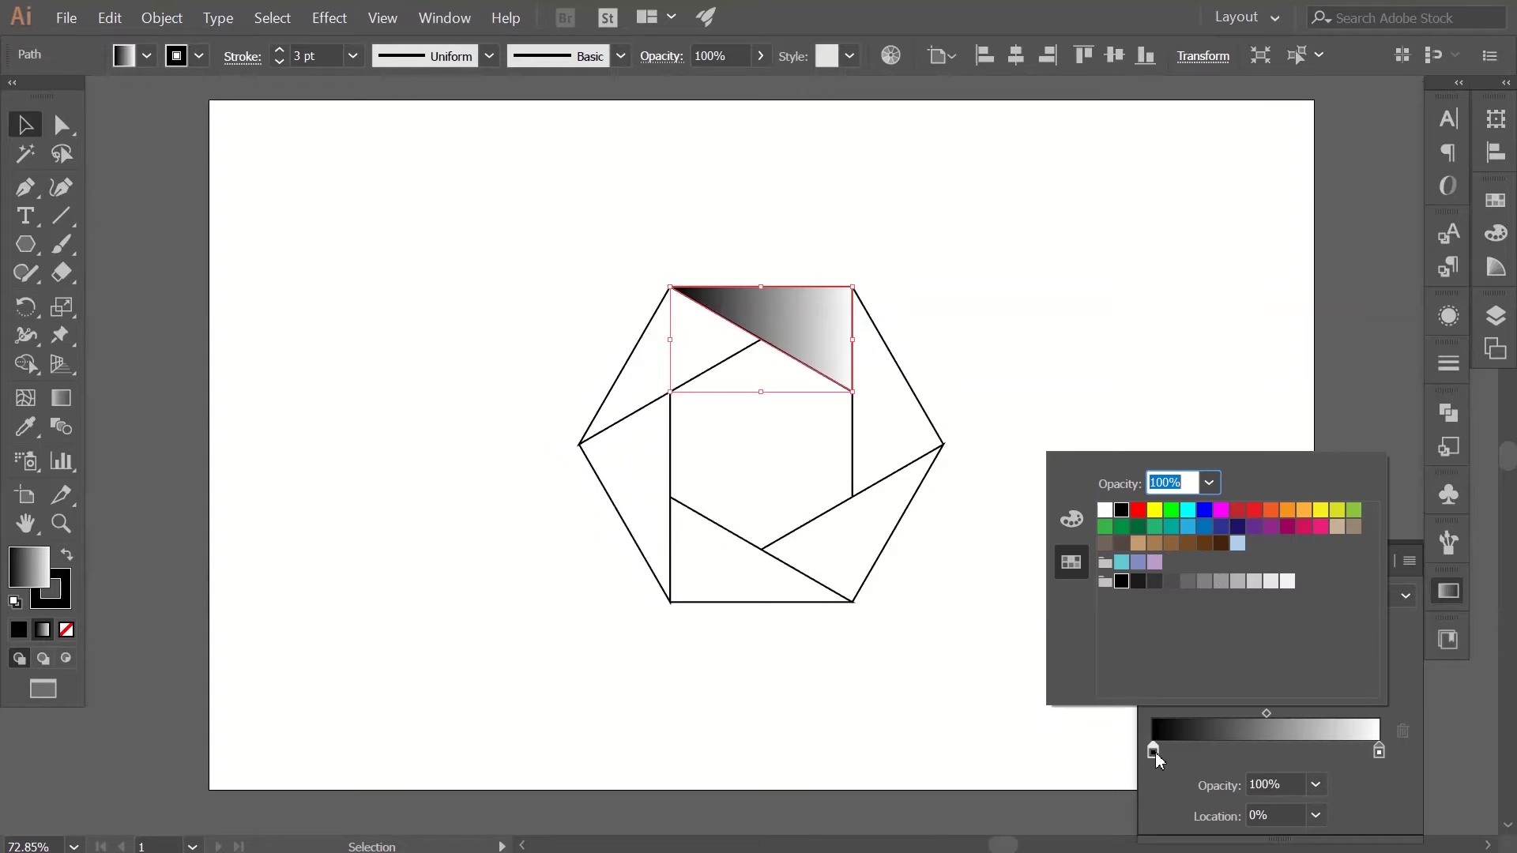
click(1204, 526)
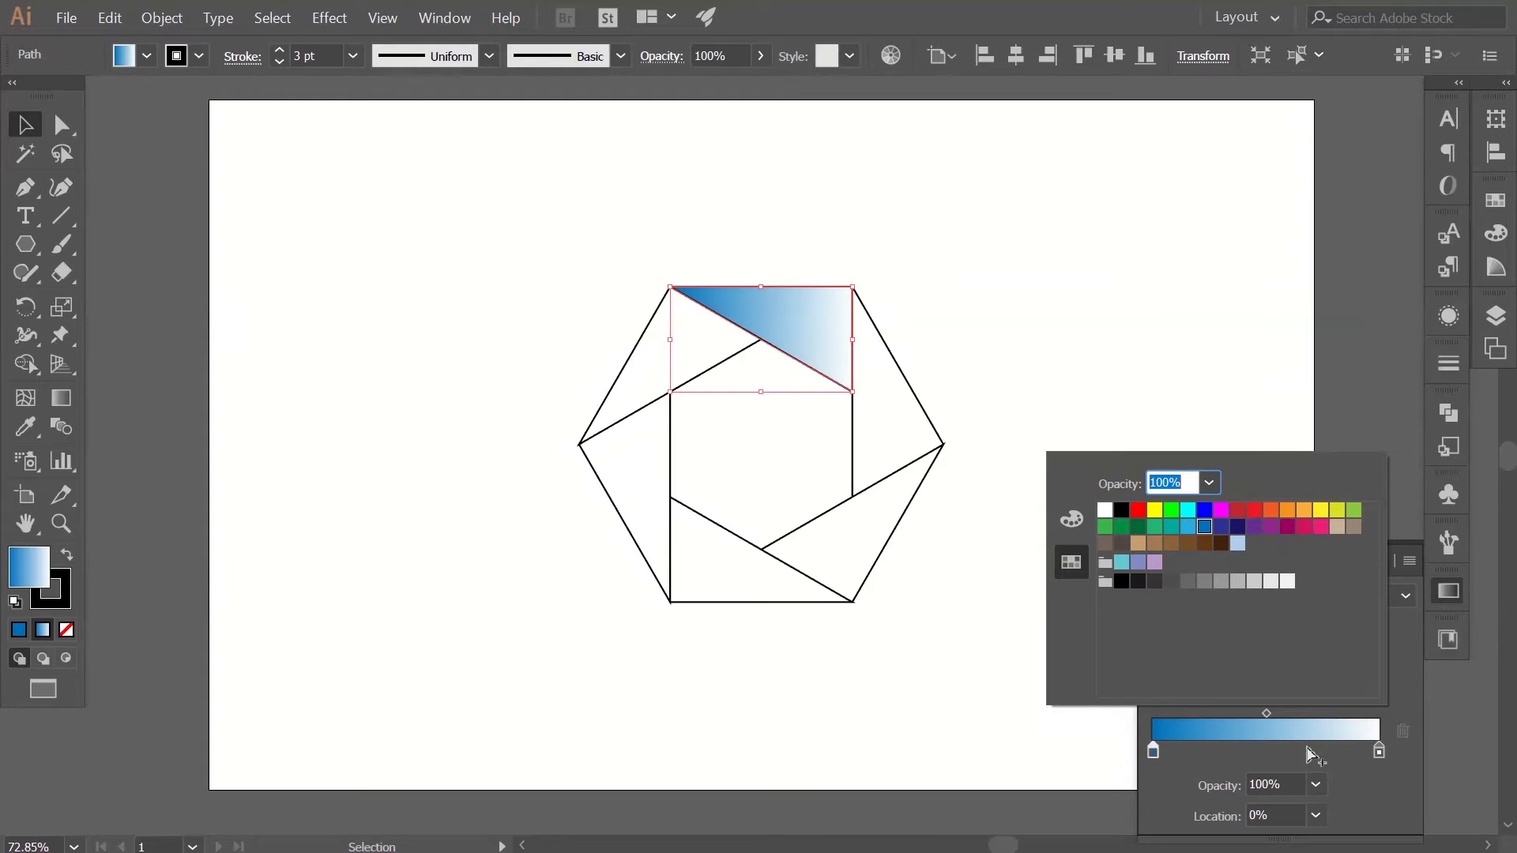
double_click(1378, 750)
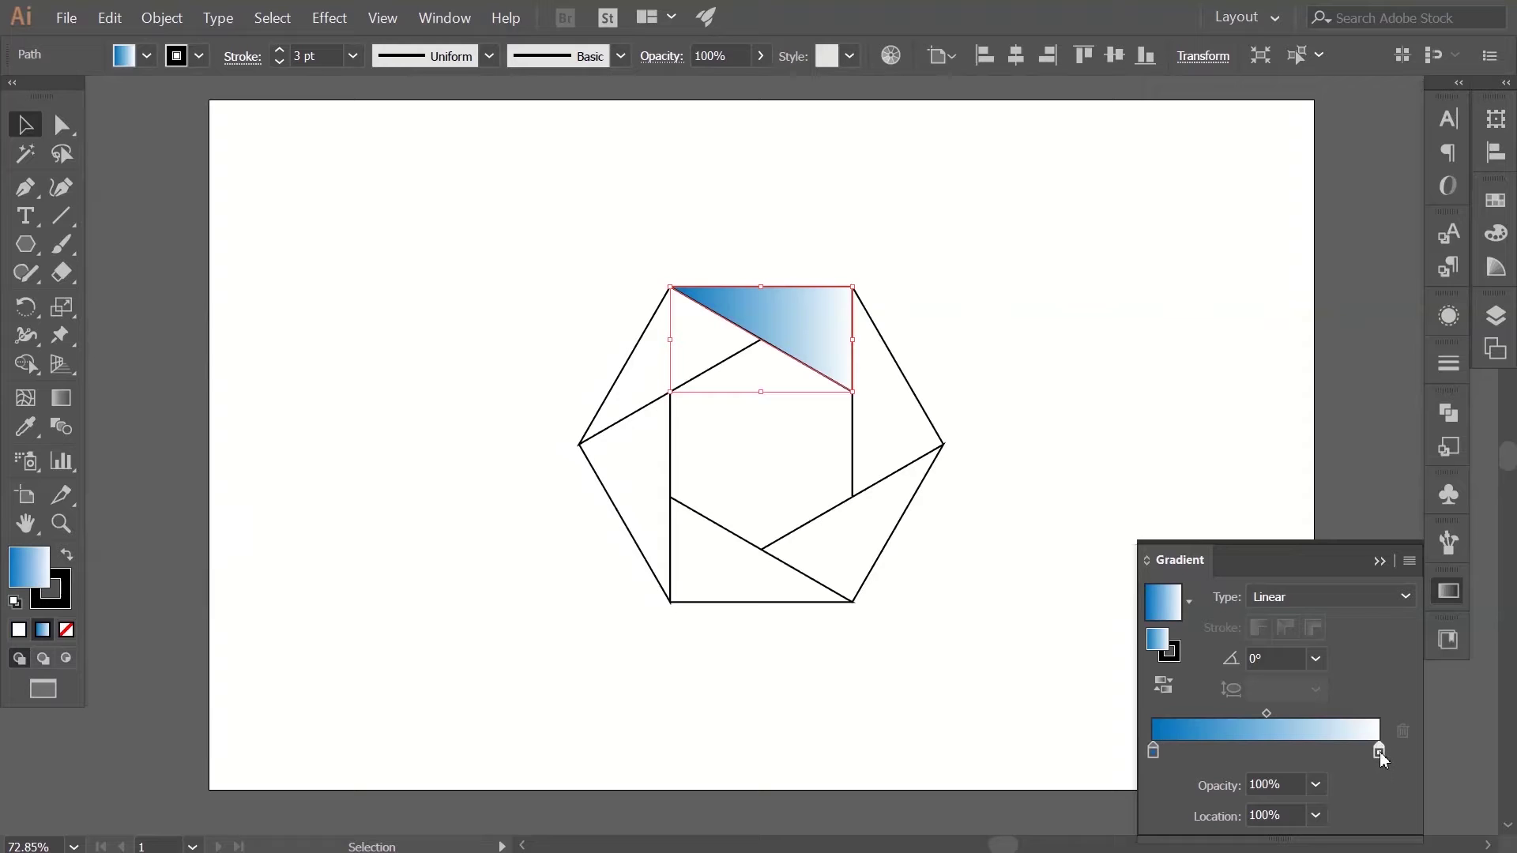
click(1191, 511)
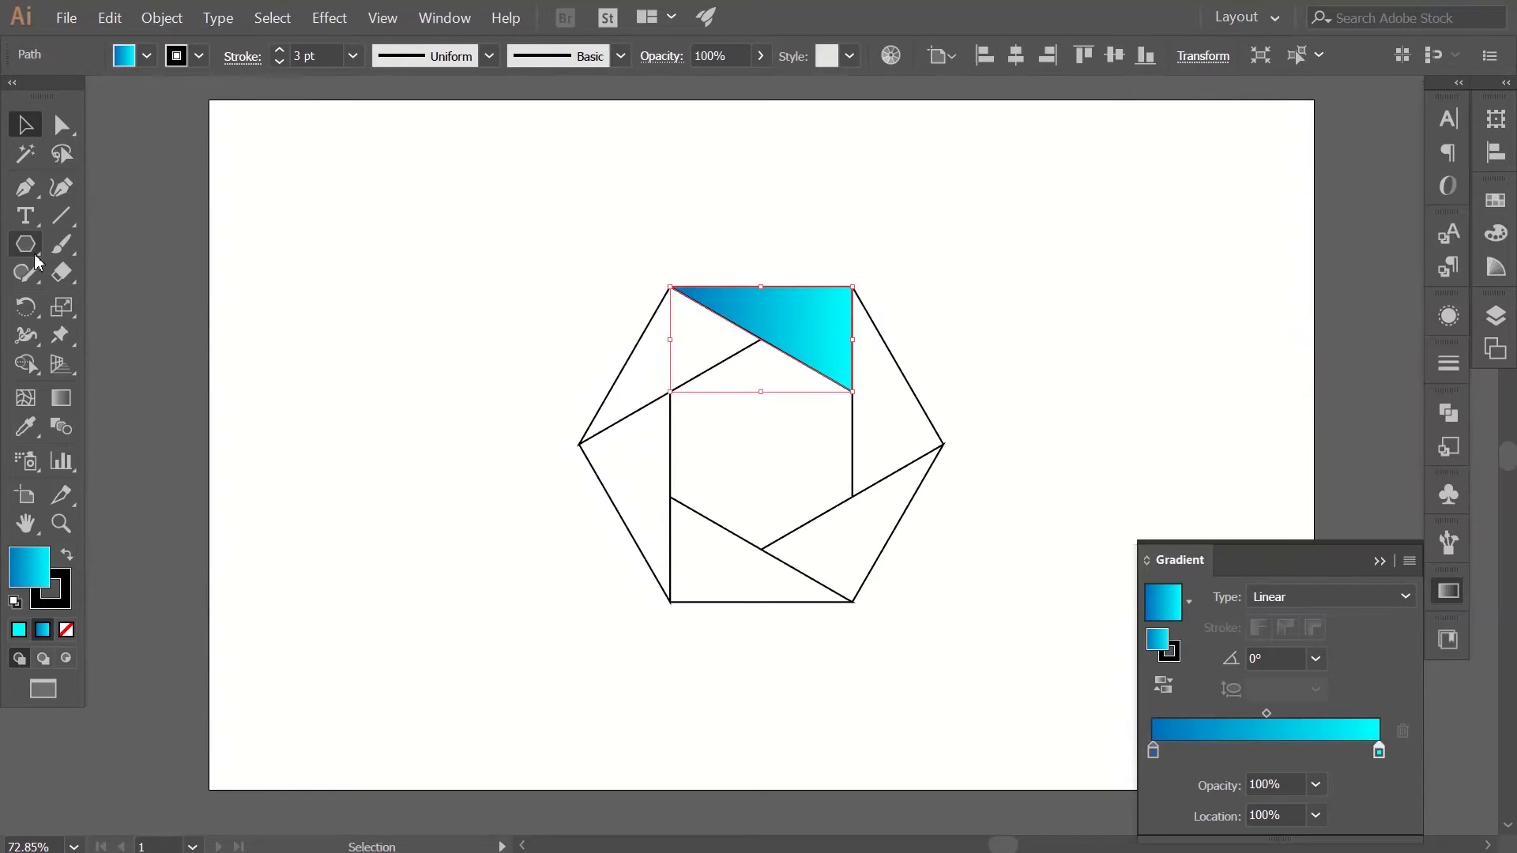
click(59, 400)
drag(848, 339, 717, 332)
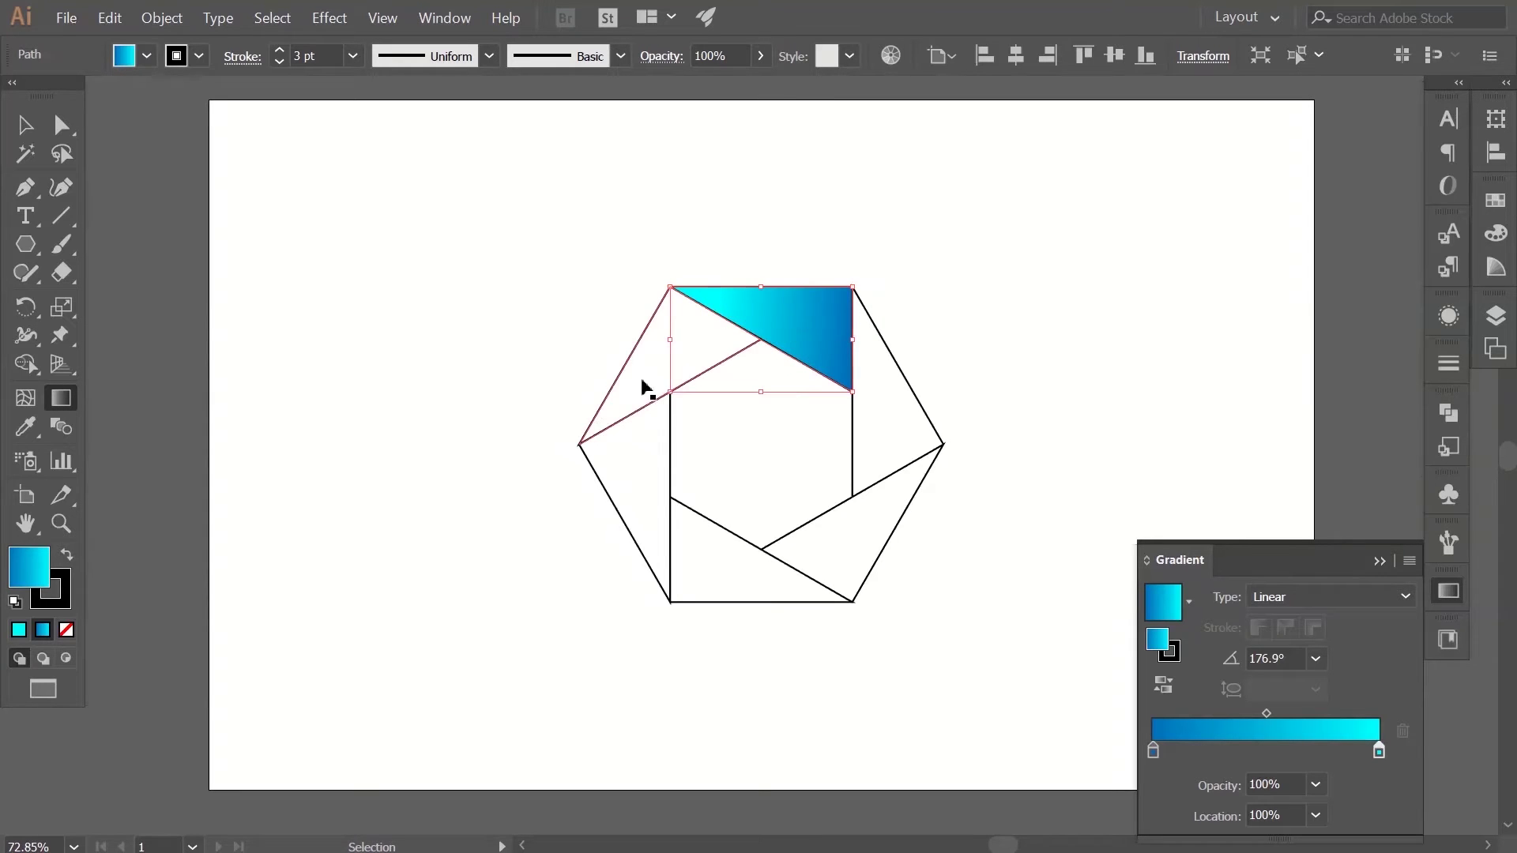
Step: Copy the blue-to-cyan gradient onto the hexagon's upper-left and lower-left triangles with the Eyedropper
ctrl+click(649, 353)
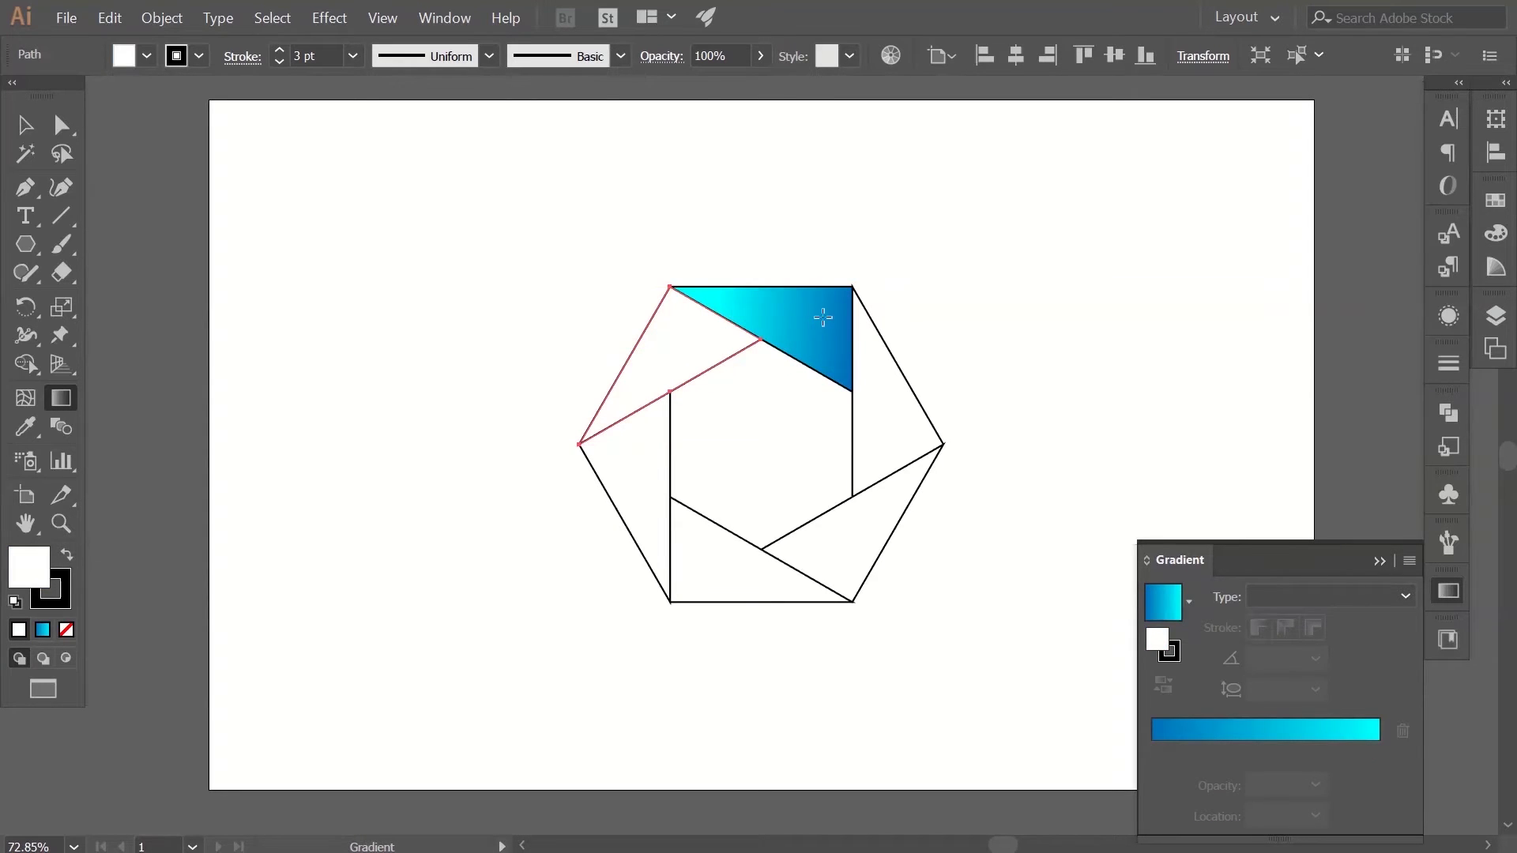
click(26, 426)
ctrl+shift+click(788, 328)
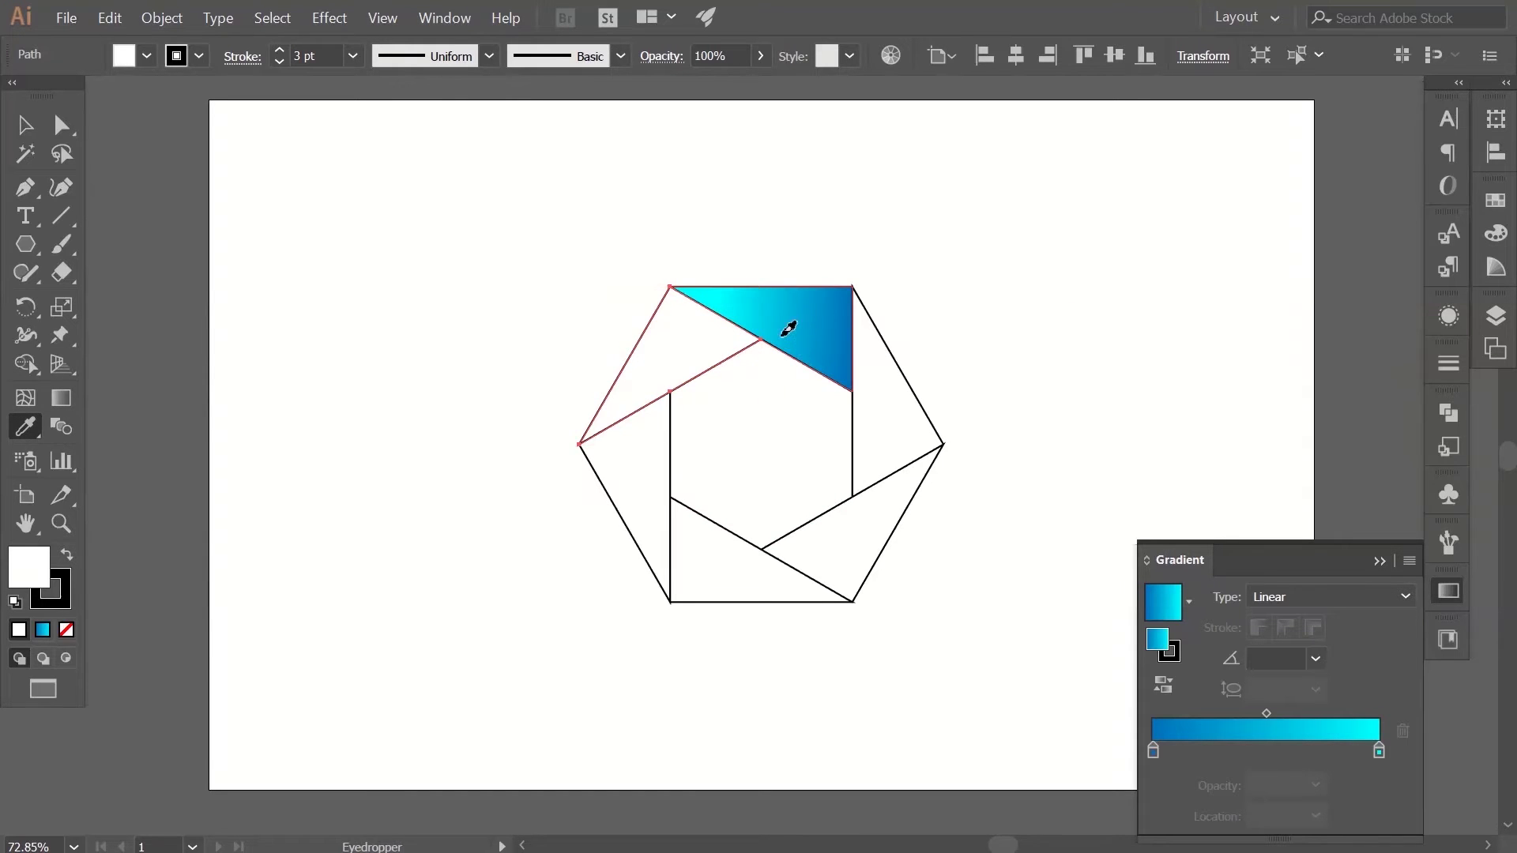
click(789, 328)
ctrl+click(676, 527)
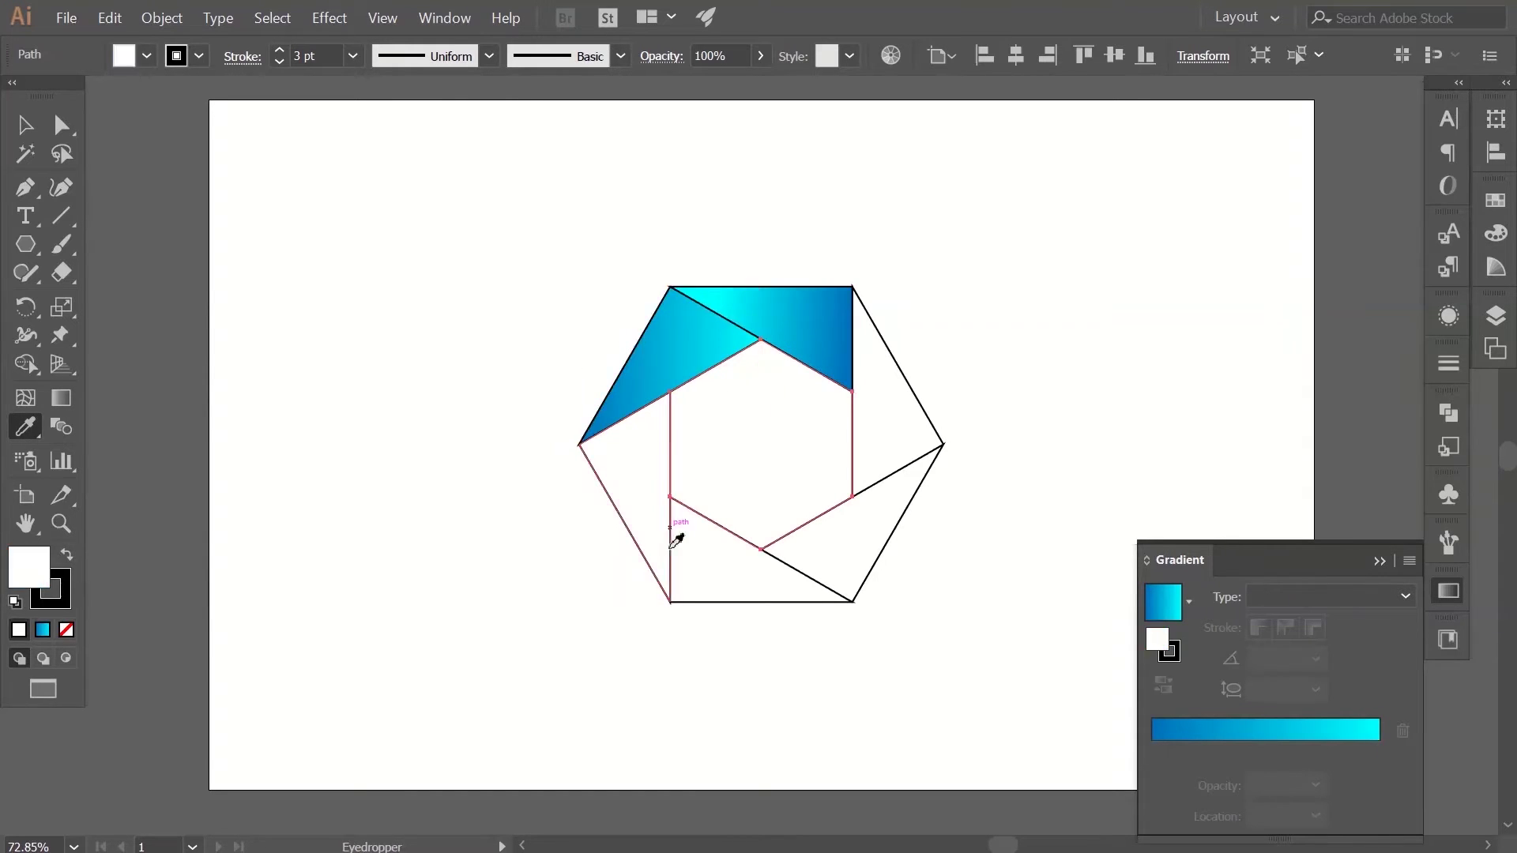
ctrl+click(629, 524)
click(660, 382)
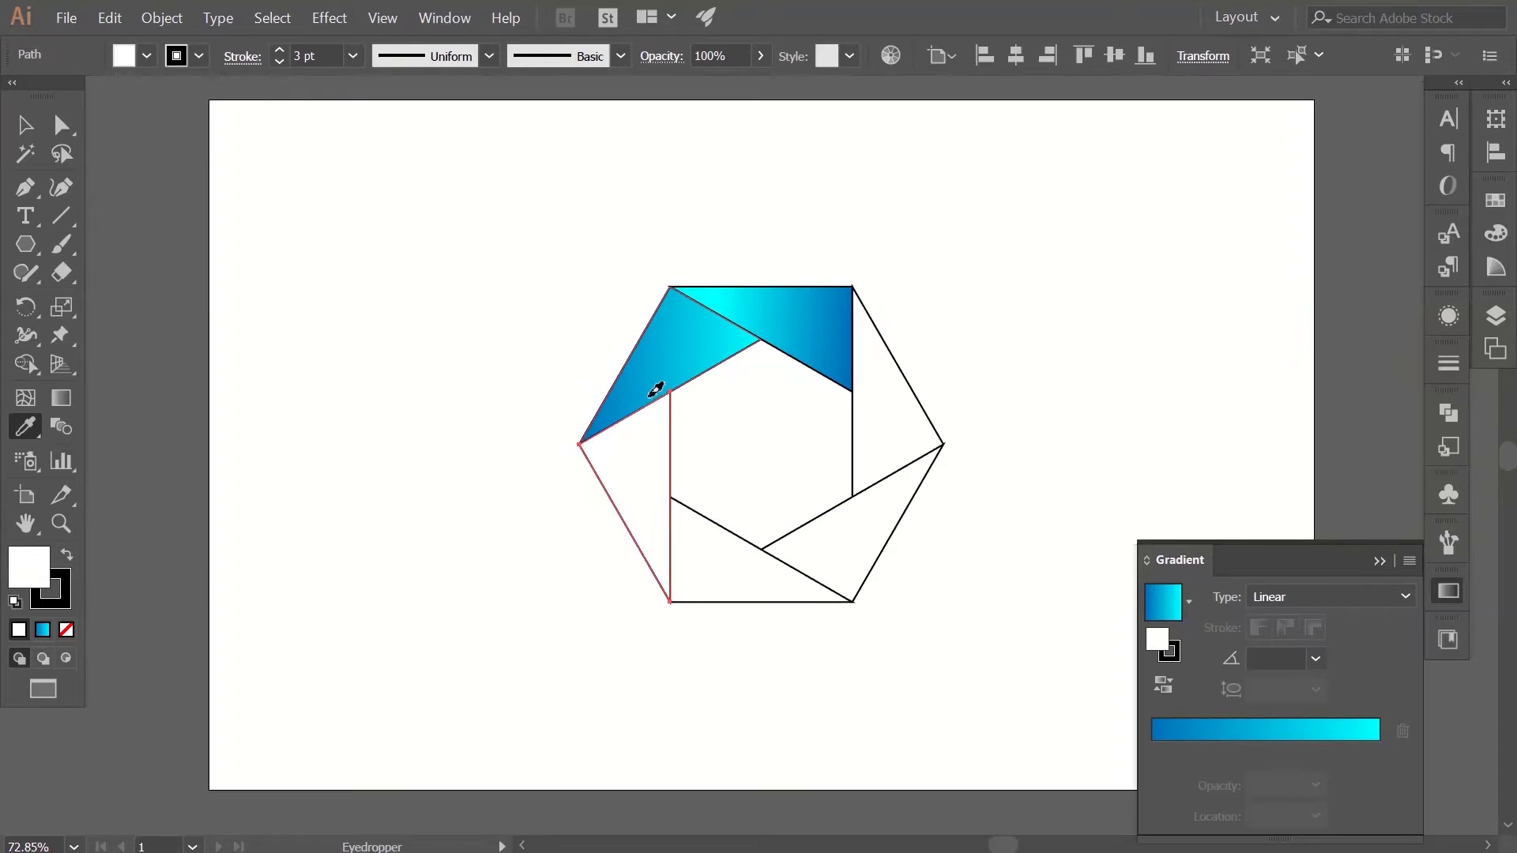
Step: Copy the gradient with the Eyedropper onto the hexagon's bottom, lower-right and upper-right triangles
ctrl+click(746, 600)
click(664, 504)
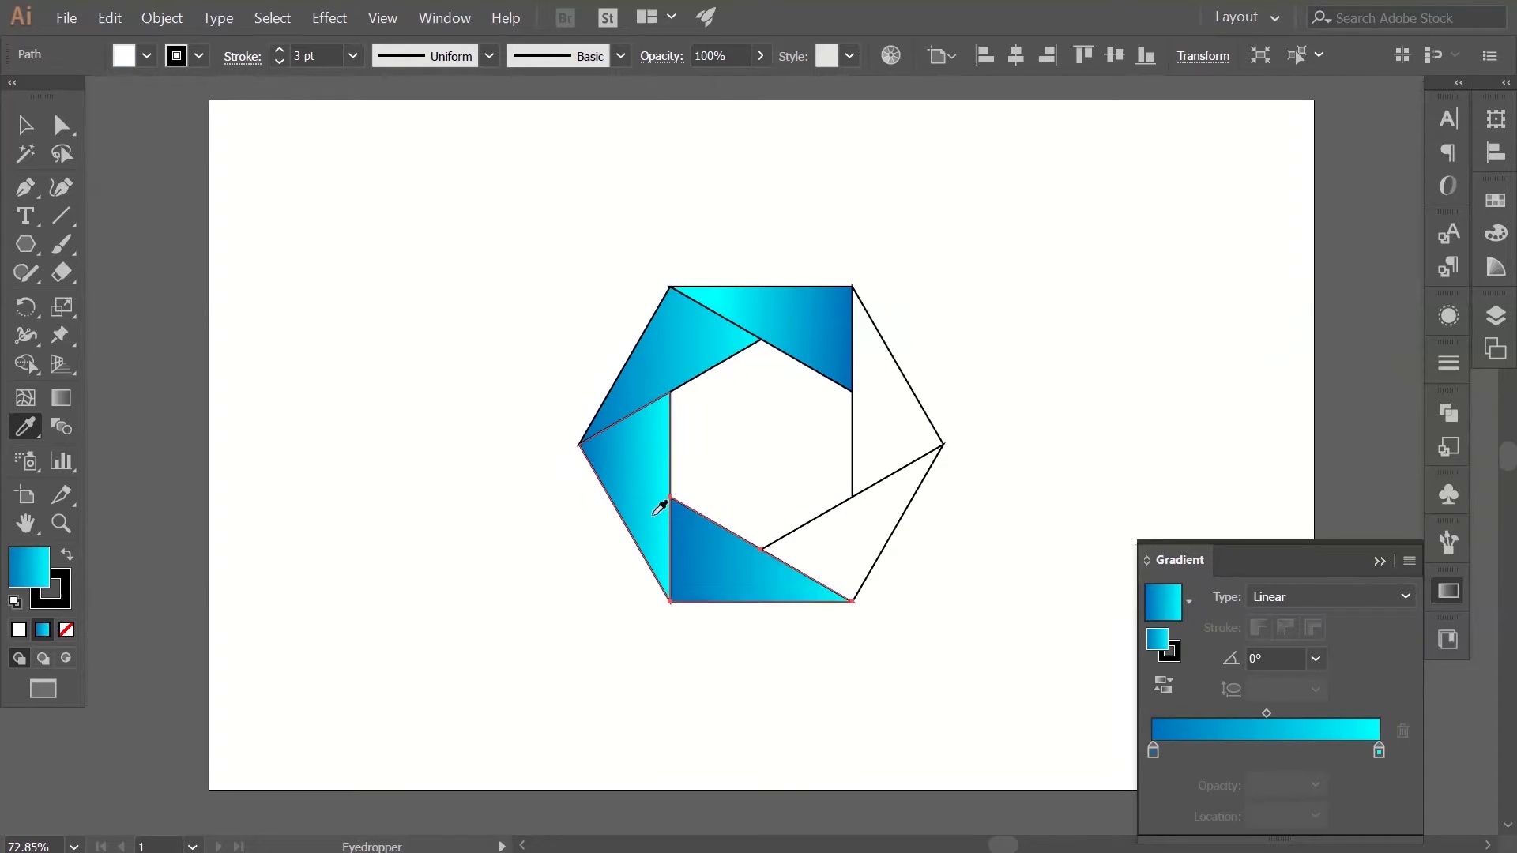
ctrl+click(886, 564)
click(753, 569)
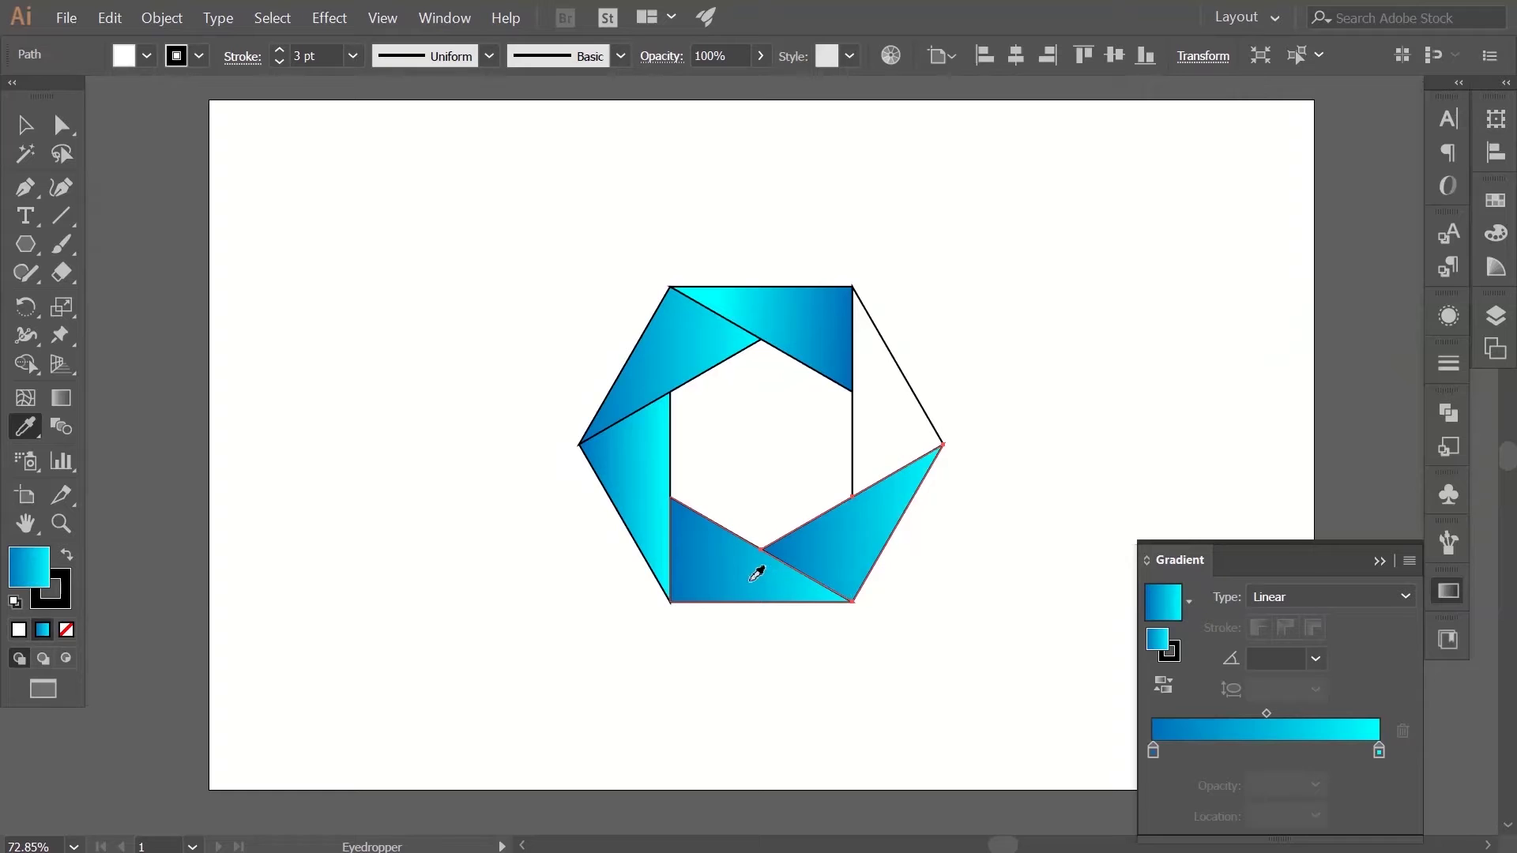
ctrl+click(918, 416)
click(895, 521)
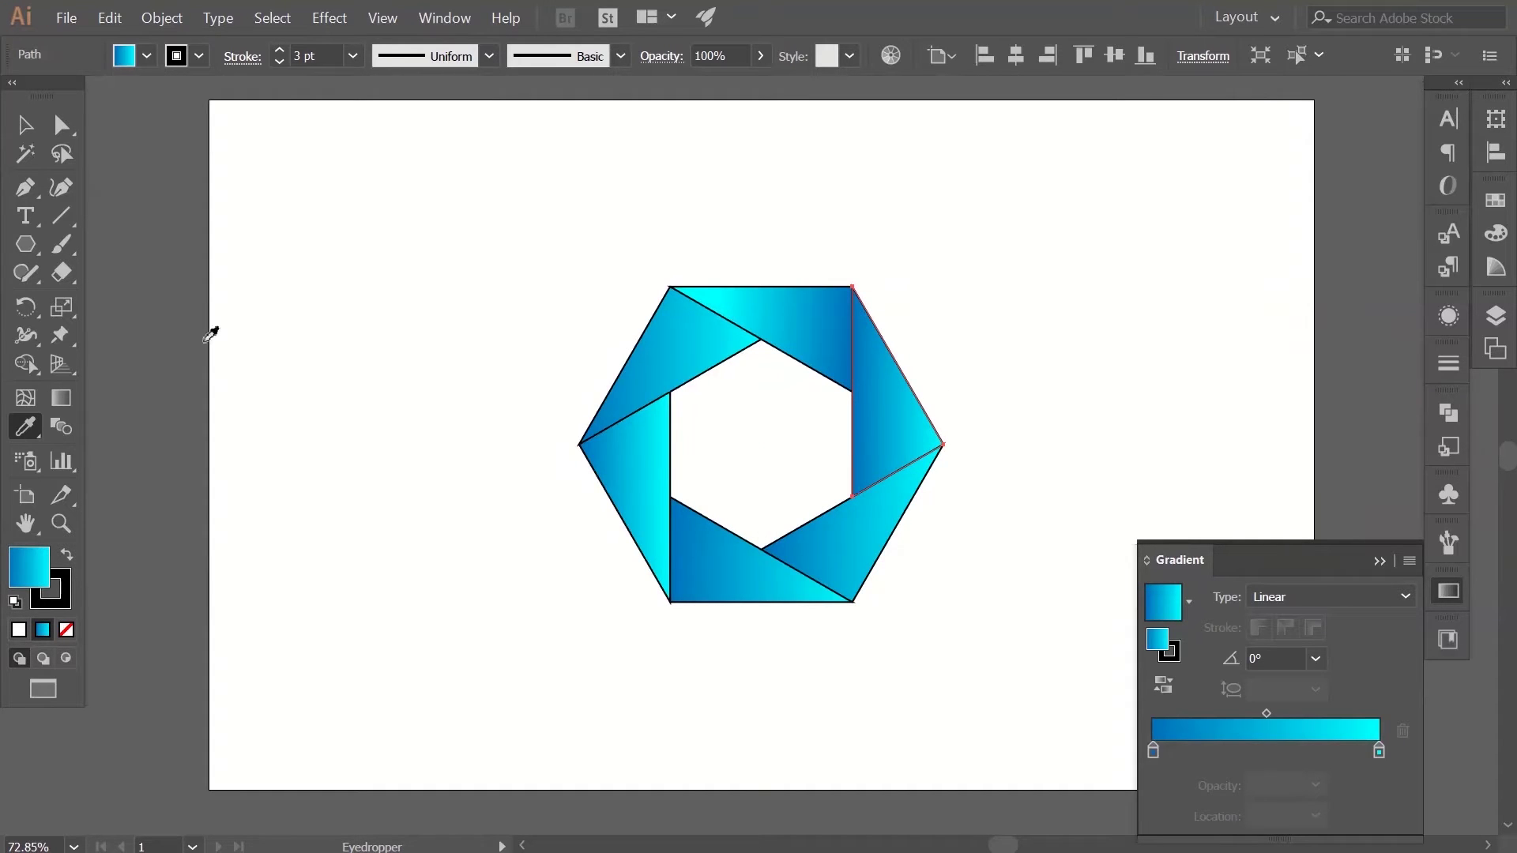
Step: Redirect the gradients of the upper-left and lower-left triangles so each runs from blue at the inner hexagon to cyan outward
click(25, 124)
click(61, 397)
ctrl+click(656, 380)
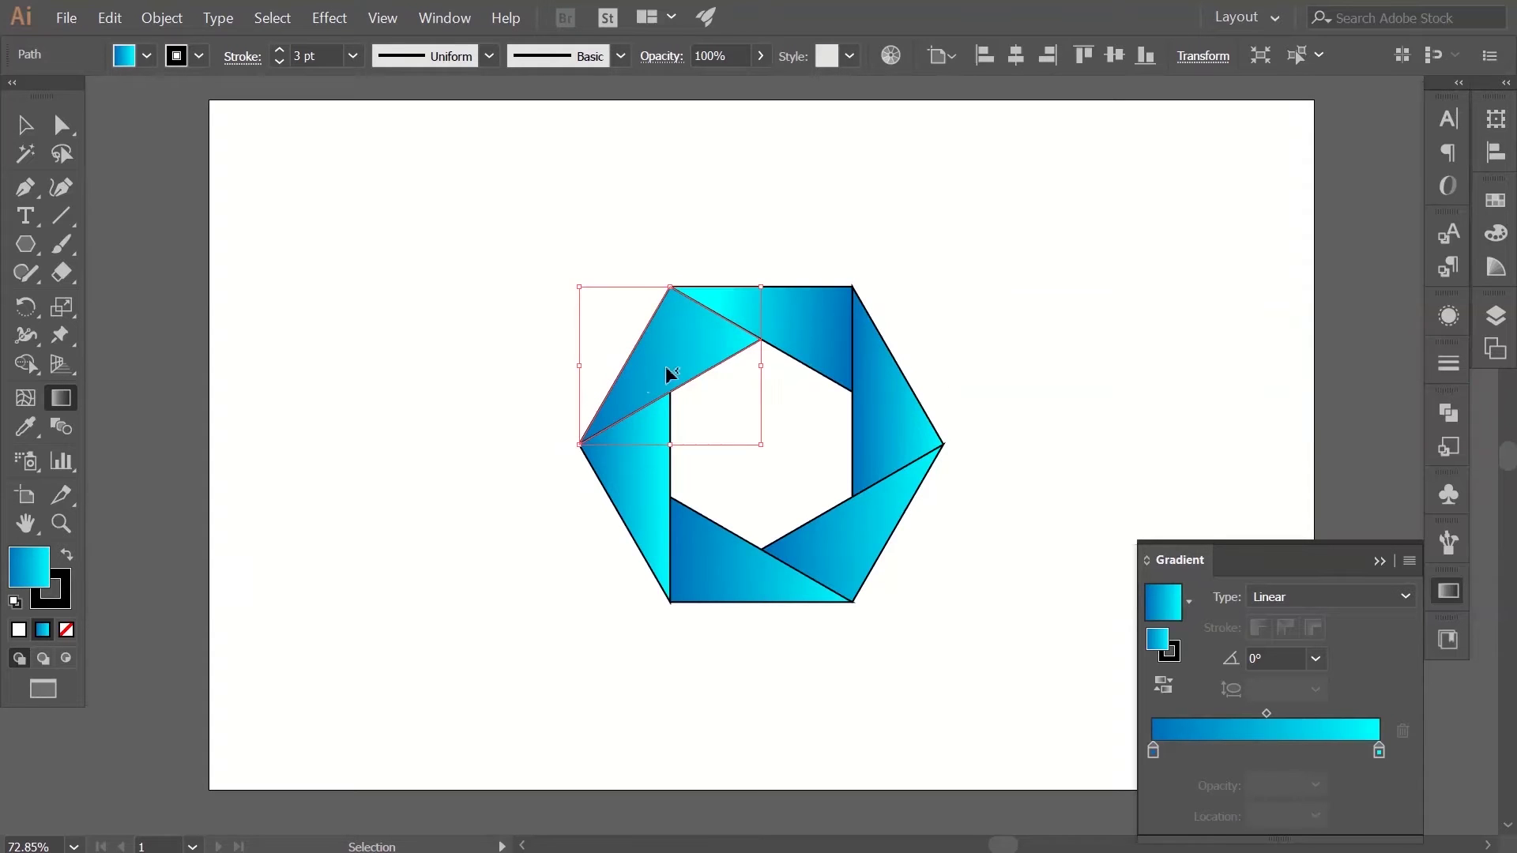
mouse_move(711, 307)
mouse_down()
mouse_move(619, 419)
mouse_move(643, 576)
mouse_up()
ctrl+click(641, 474)
Step: Redirect the gradients of the bottom, lower-right and upper-right triangles to continue the blue-to-cyan rotation around the hexagon
ctrl+click(688, 566)
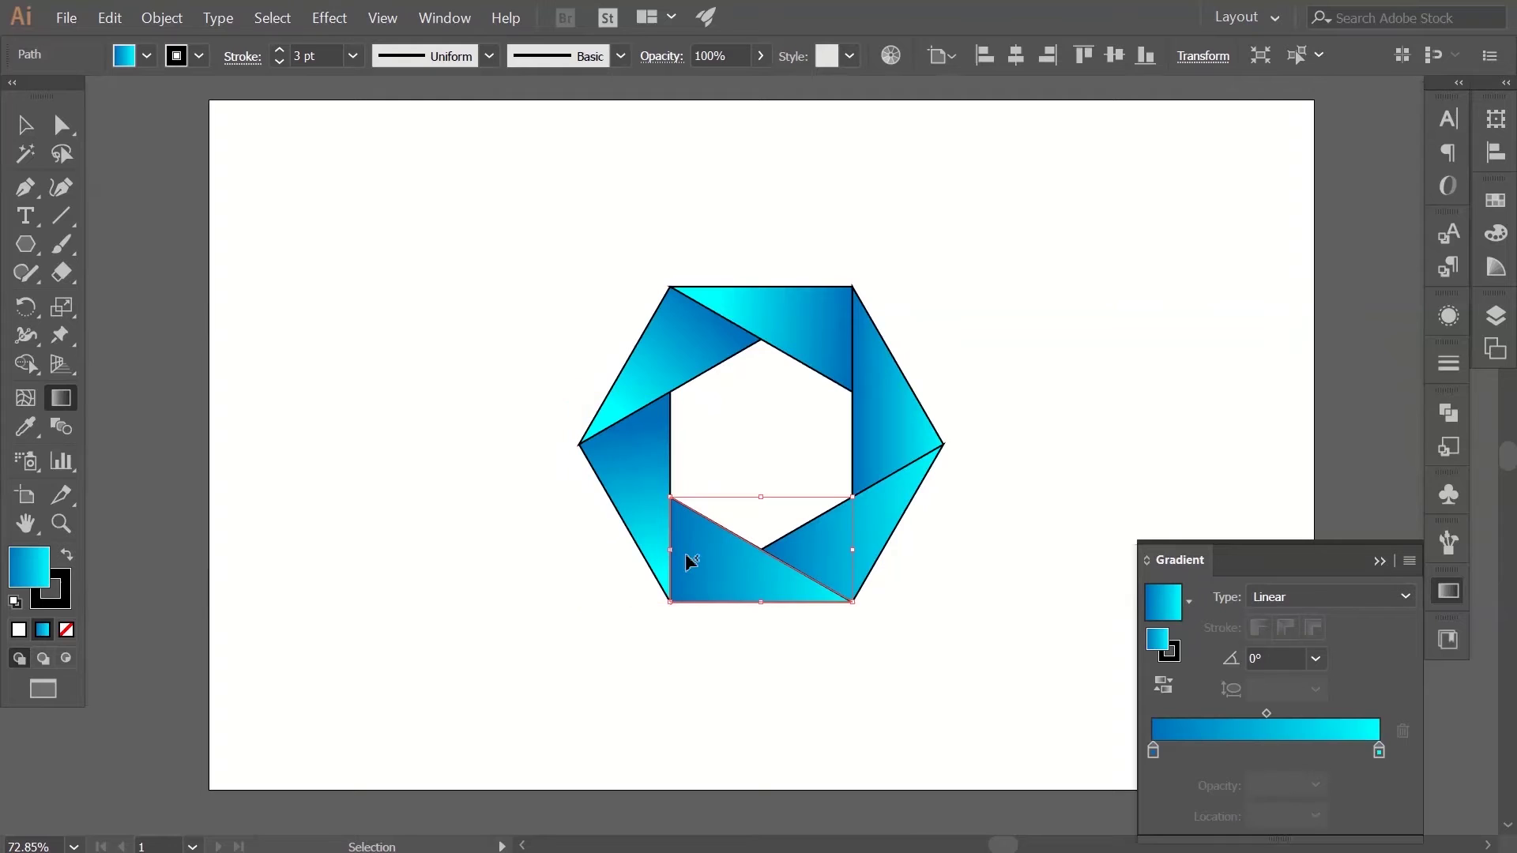
drag(671, 524, 790, 620)
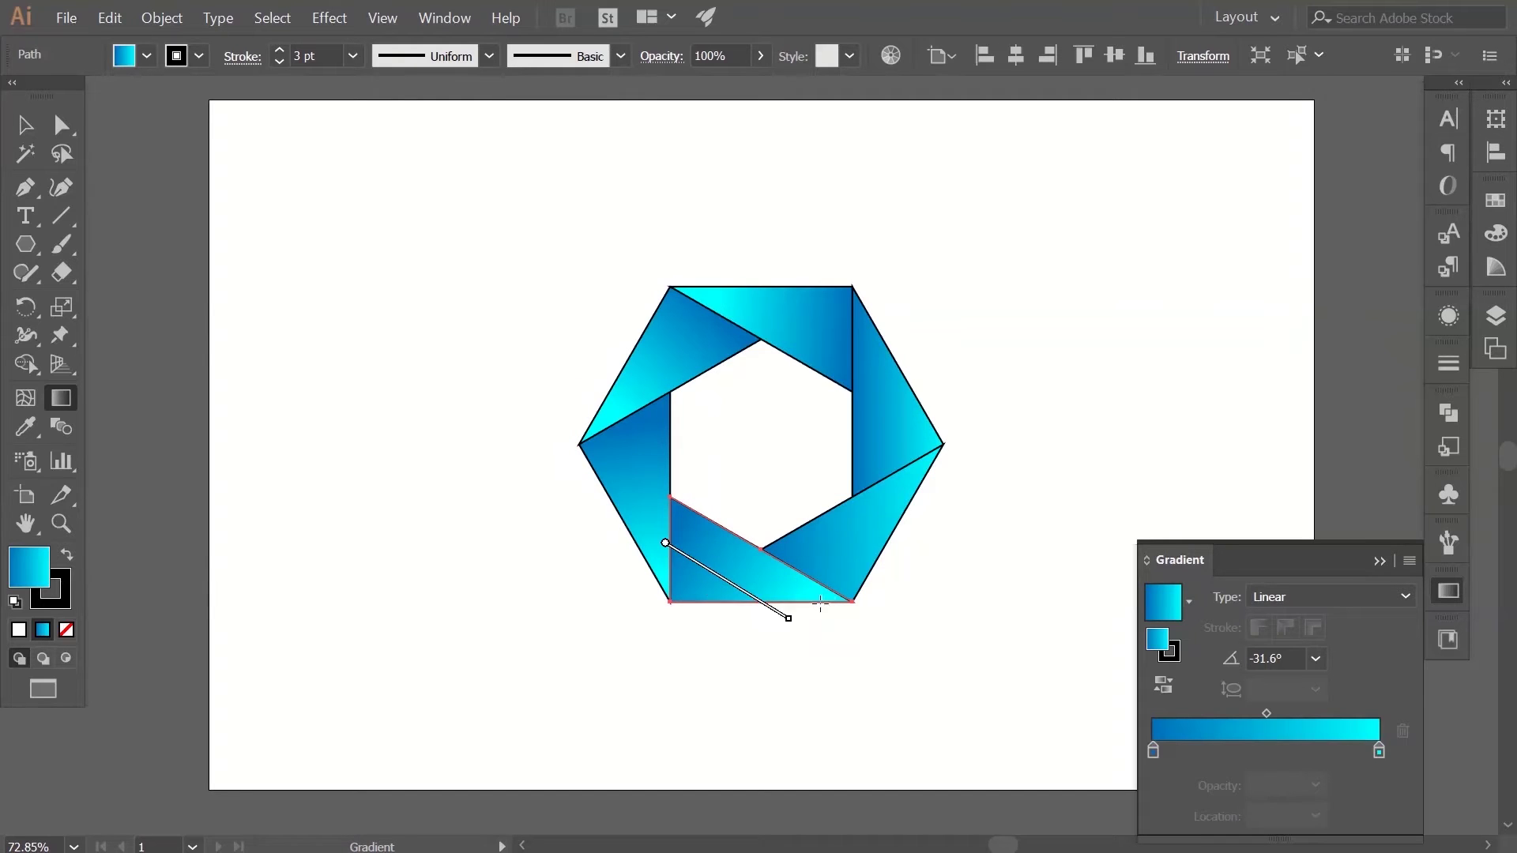
ctrl+click(895, 525)
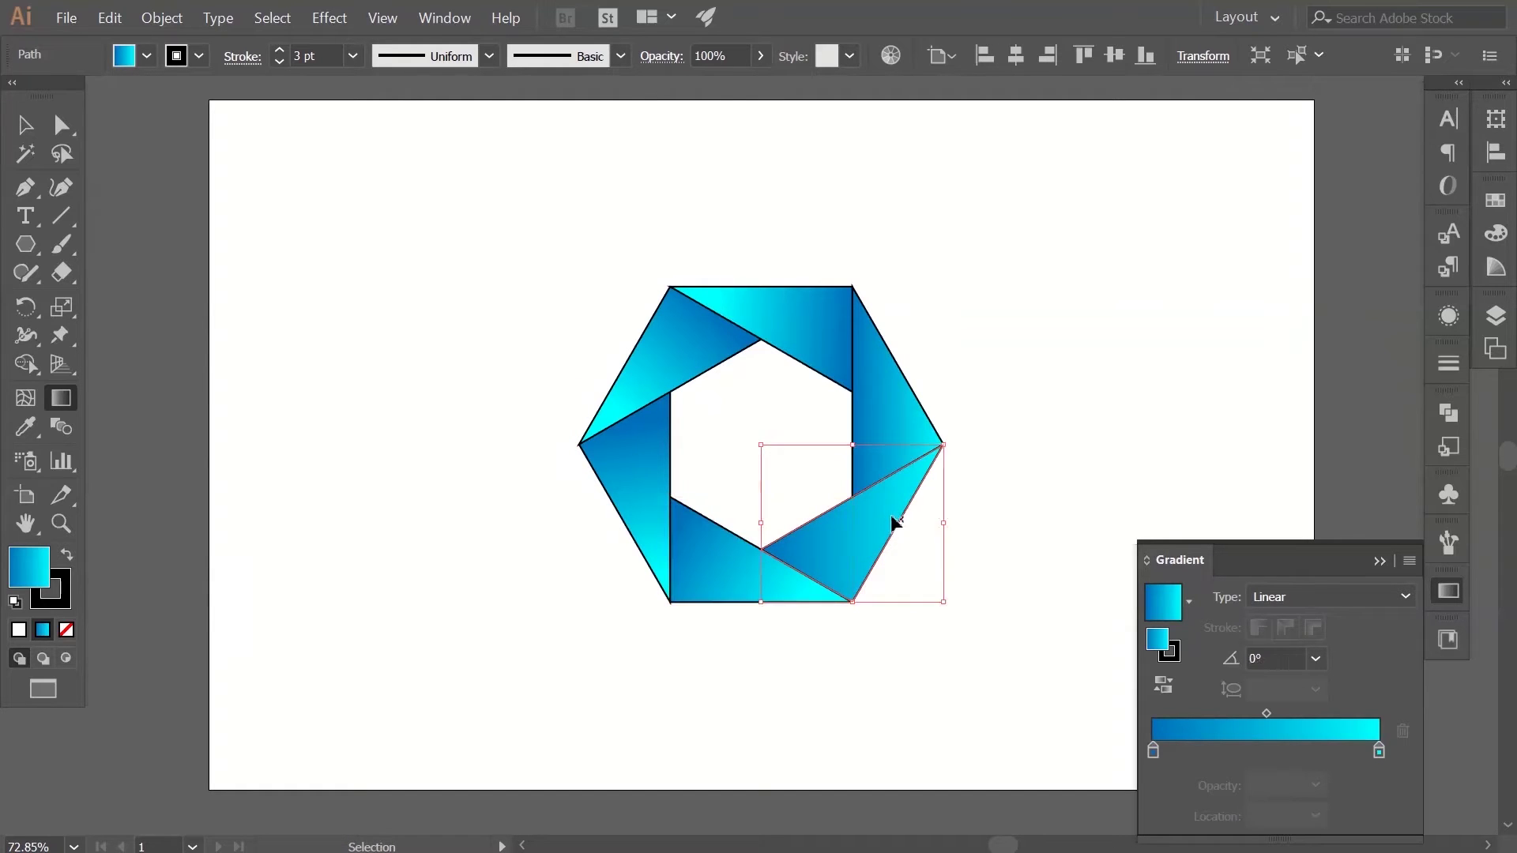
mouse_move(830, 594)
mouse_down()
mouse_move(897, 494)
mouse_move(838, 332)
mouse_up()
ctrl+click(908, 406)
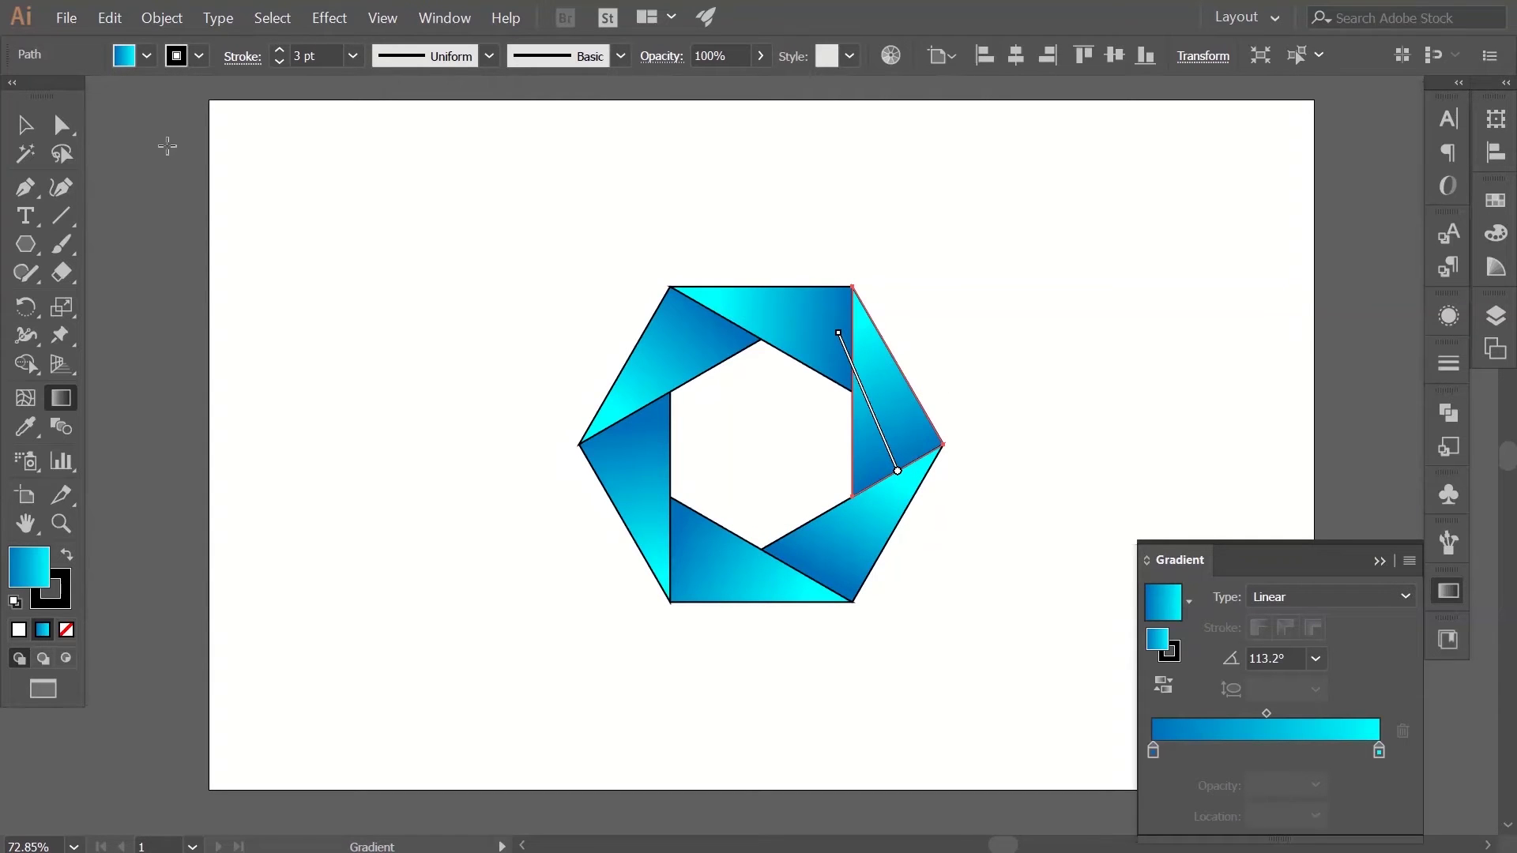
Step: Select all the hexagon's triangles and remove their black stroke
click(25, 124)
click(505, 305)
drag(496, 234, 583, 527)
click(50, 588)
click(66, 630)
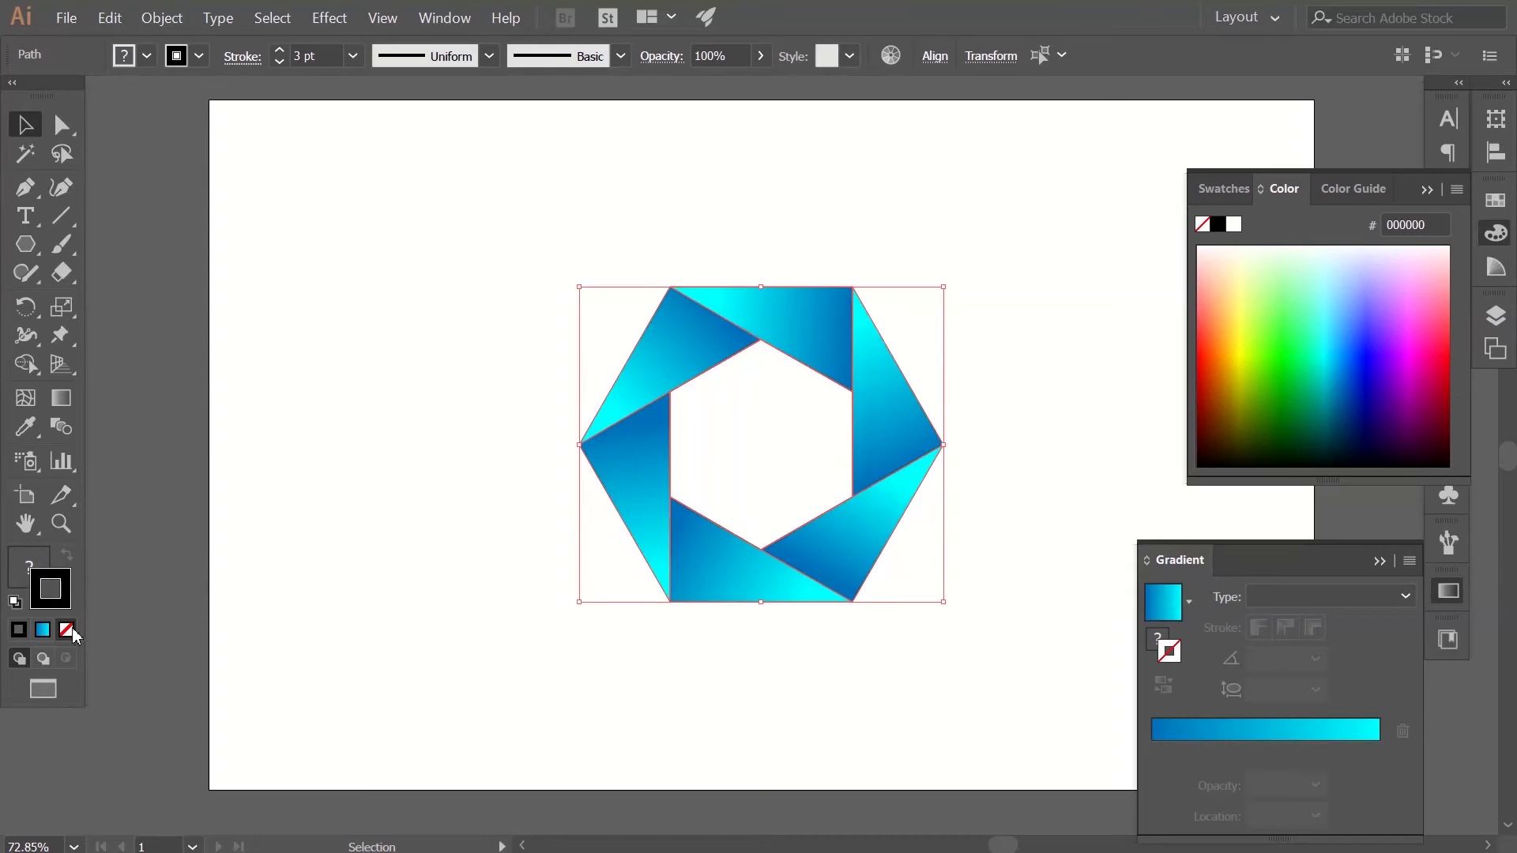
click(1456, 602)
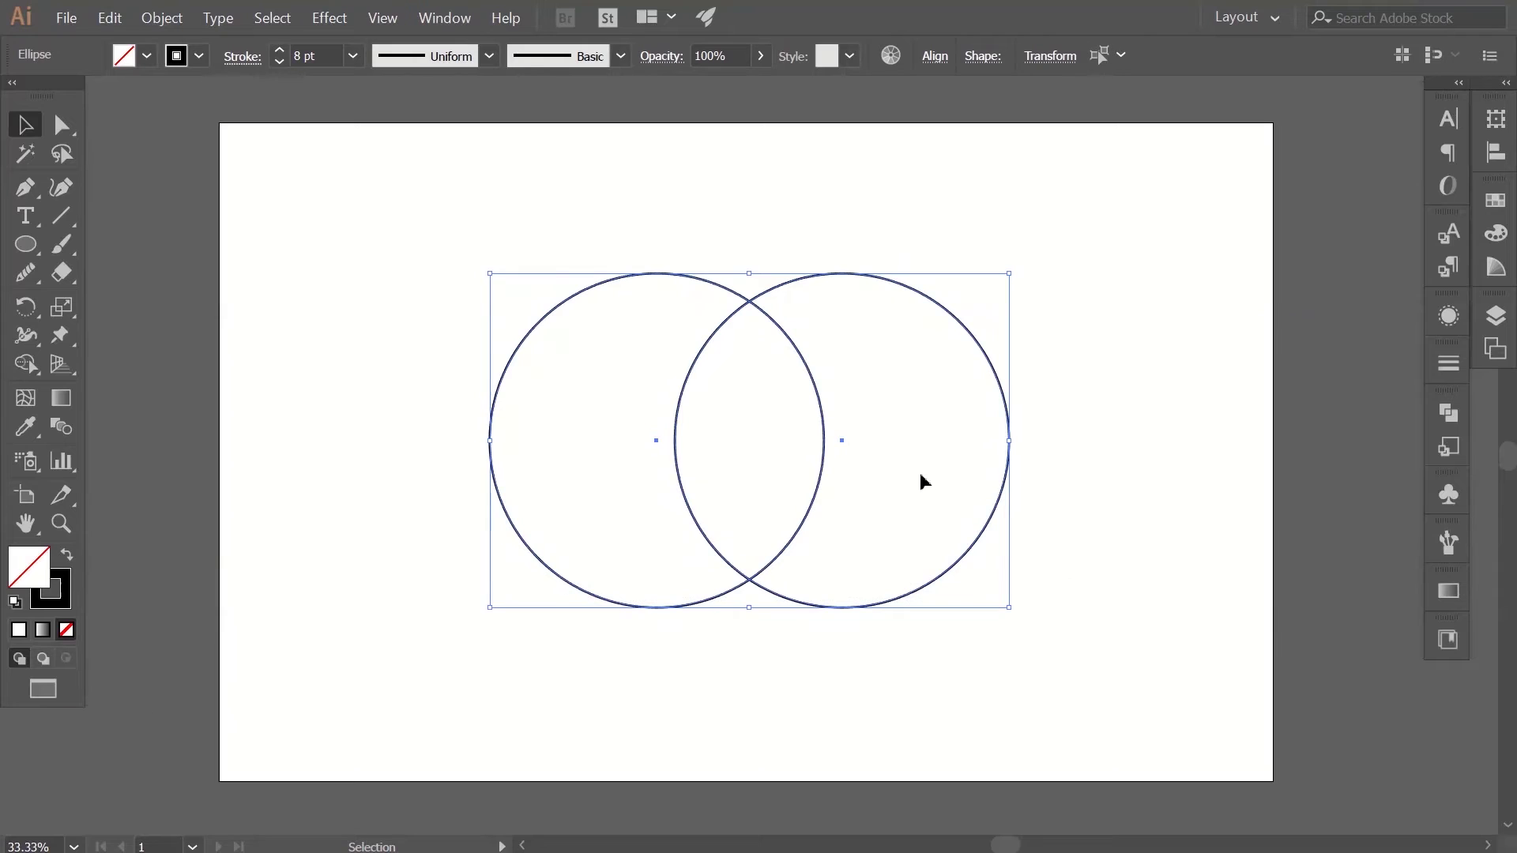
Step: Try deleting the right circle's crescent outside the overlap with the Shape Builder, undo the deletion and deselect the circles
click(891, 487)
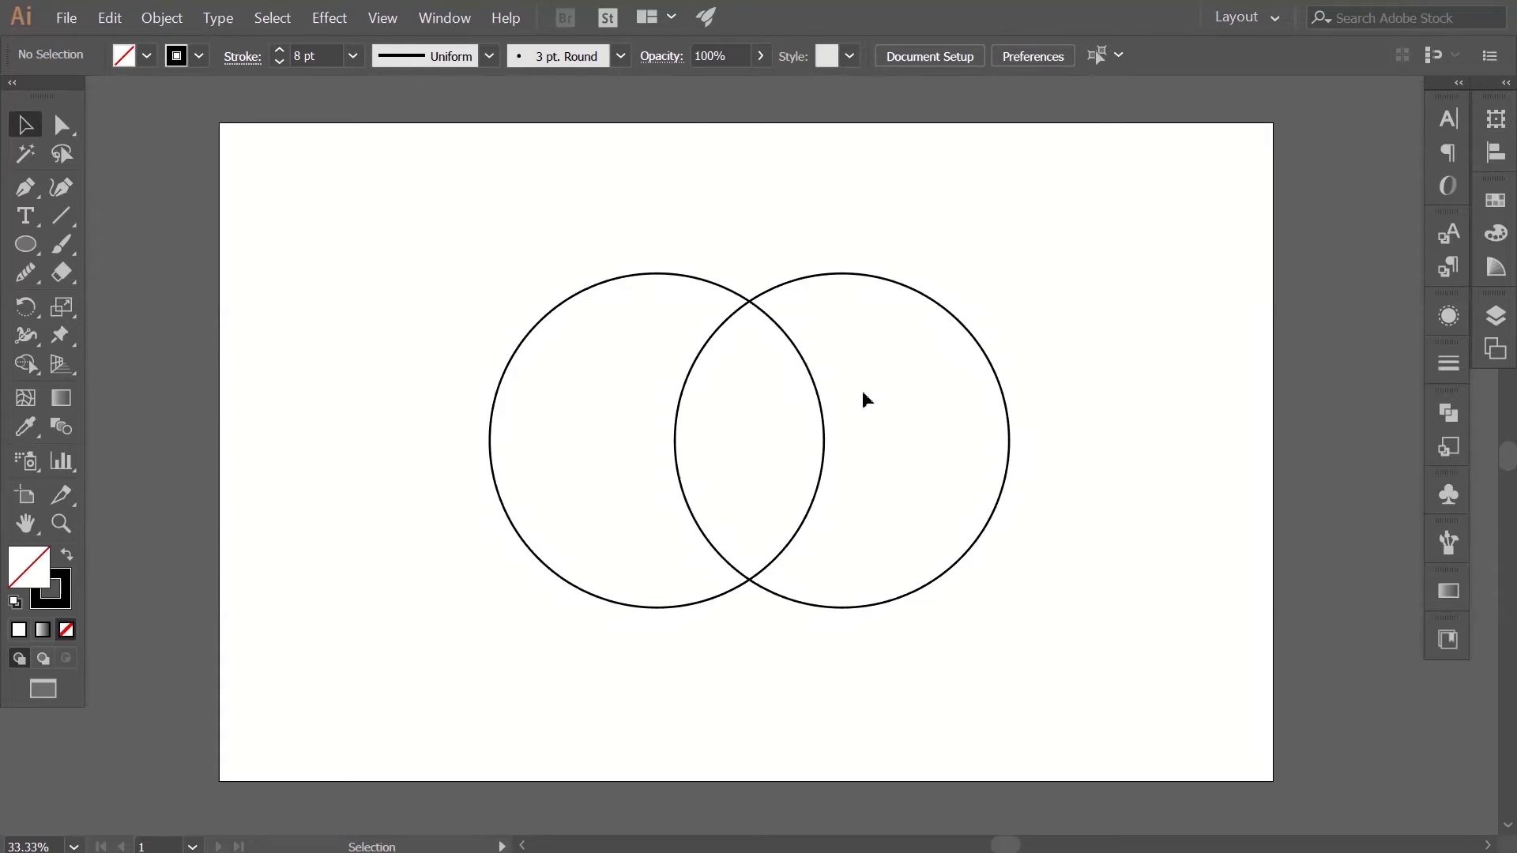
drag(1103, 593, 495, 382)
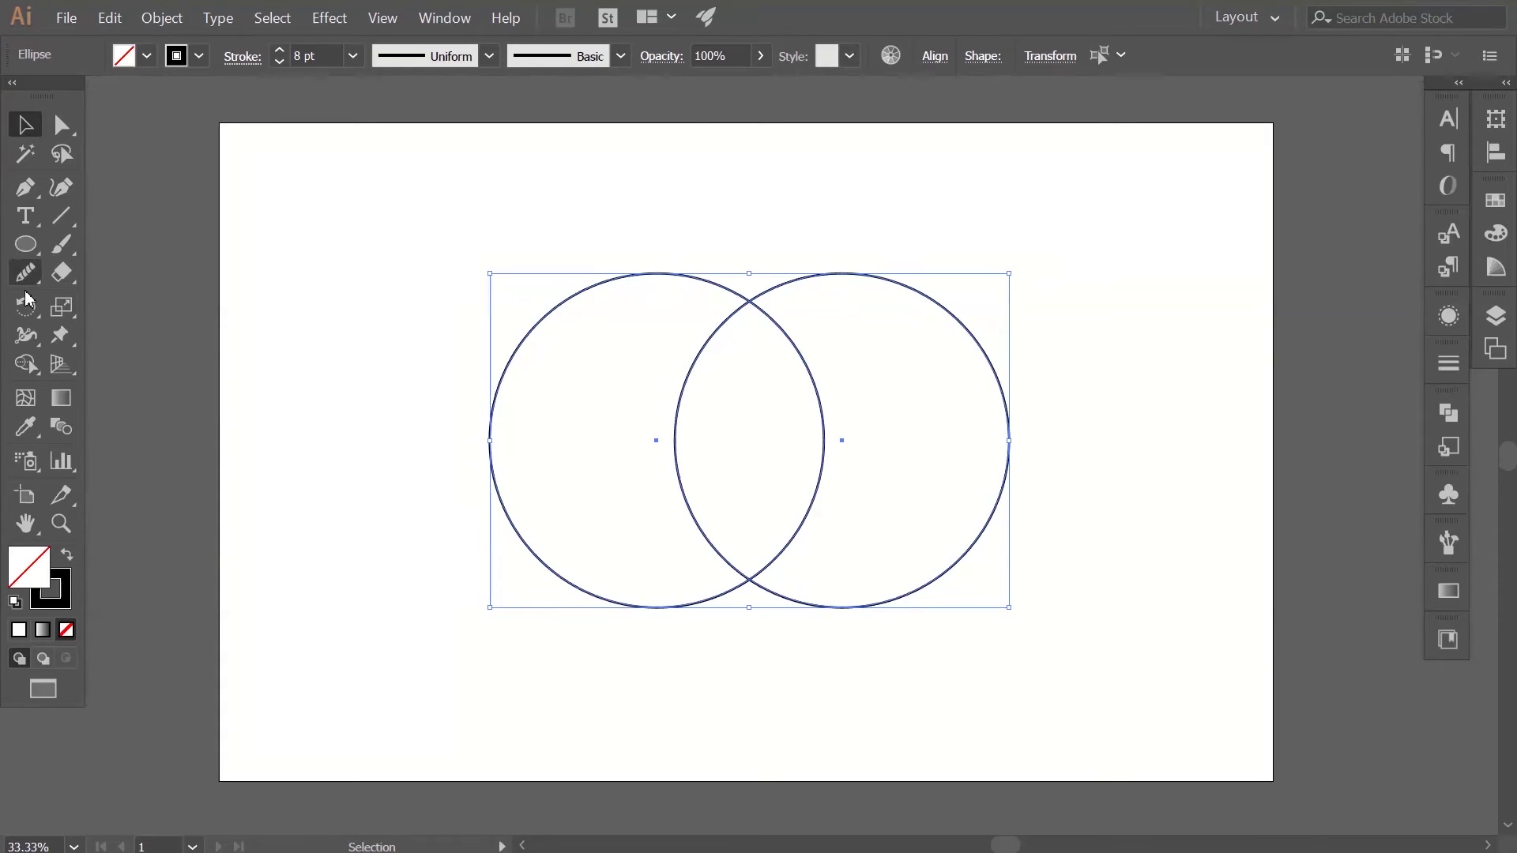
click(26, 365)
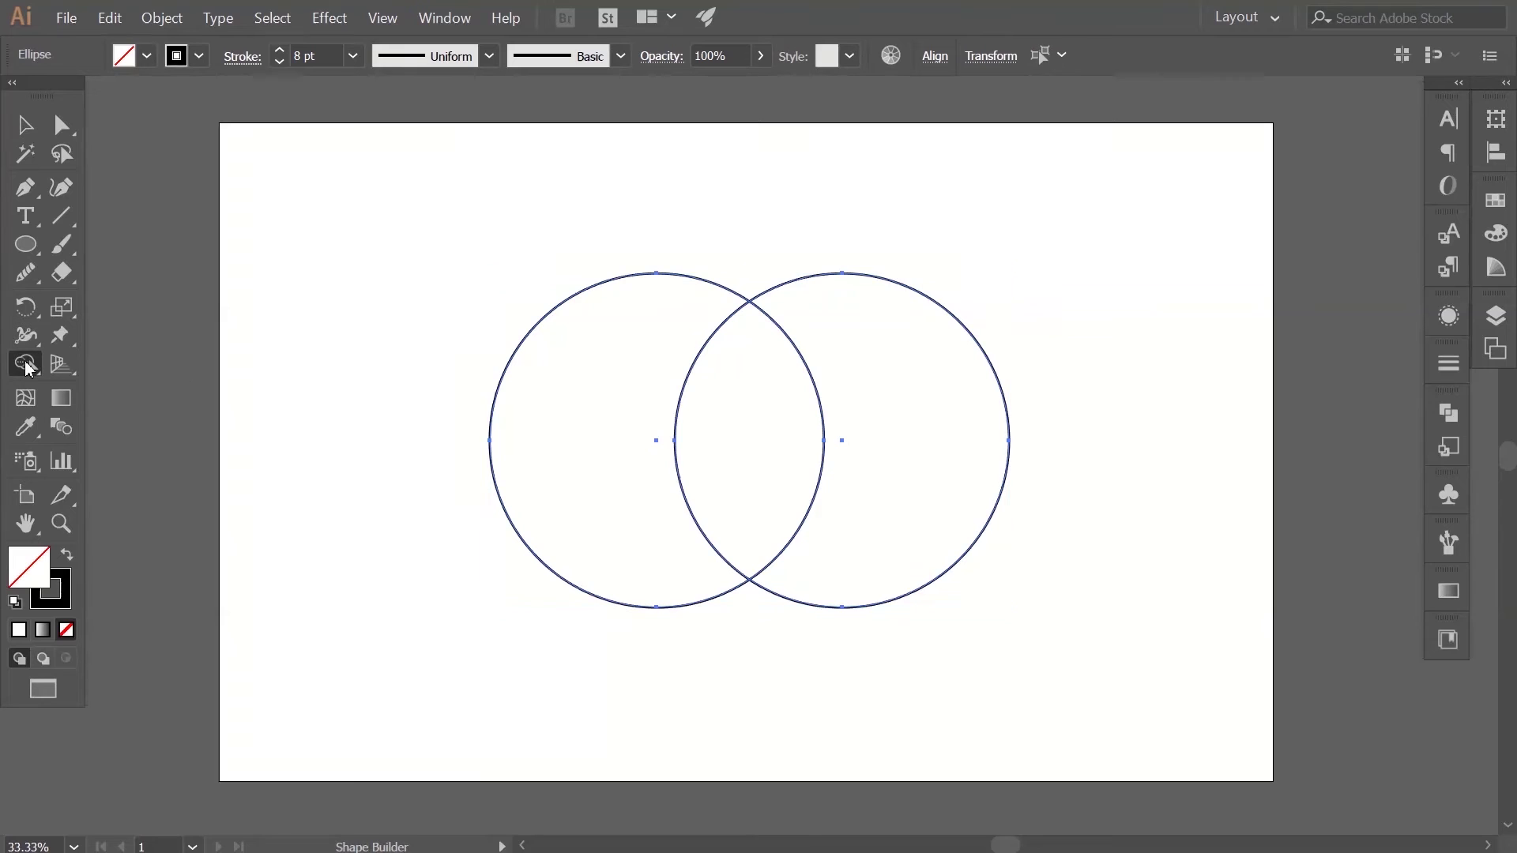
alt+click(953, 425)
key(ctrl)
key(ctrl+z)
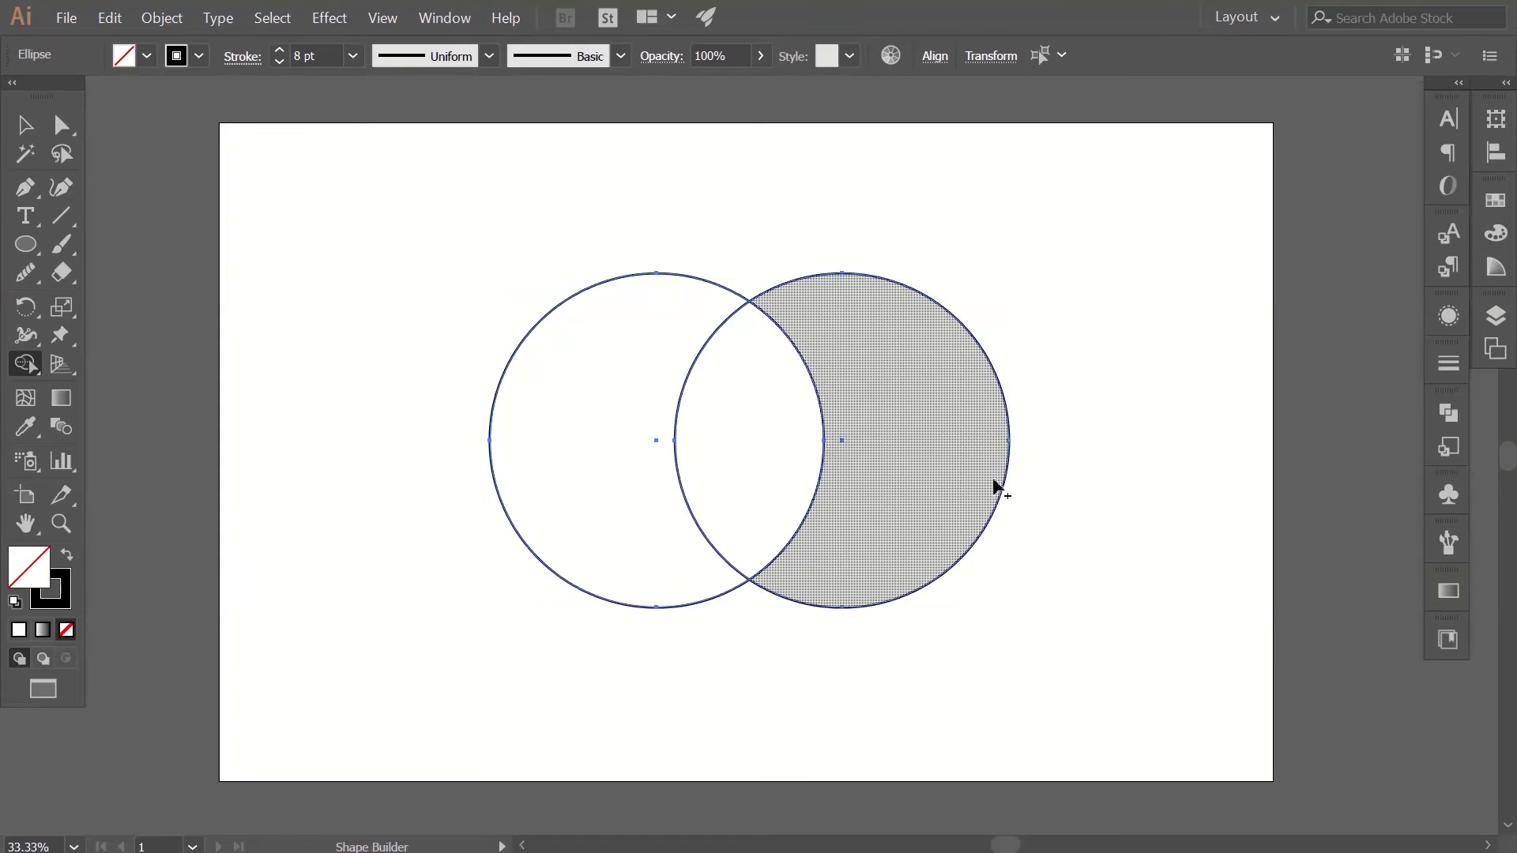
click(24, 125)
click(398, 318)
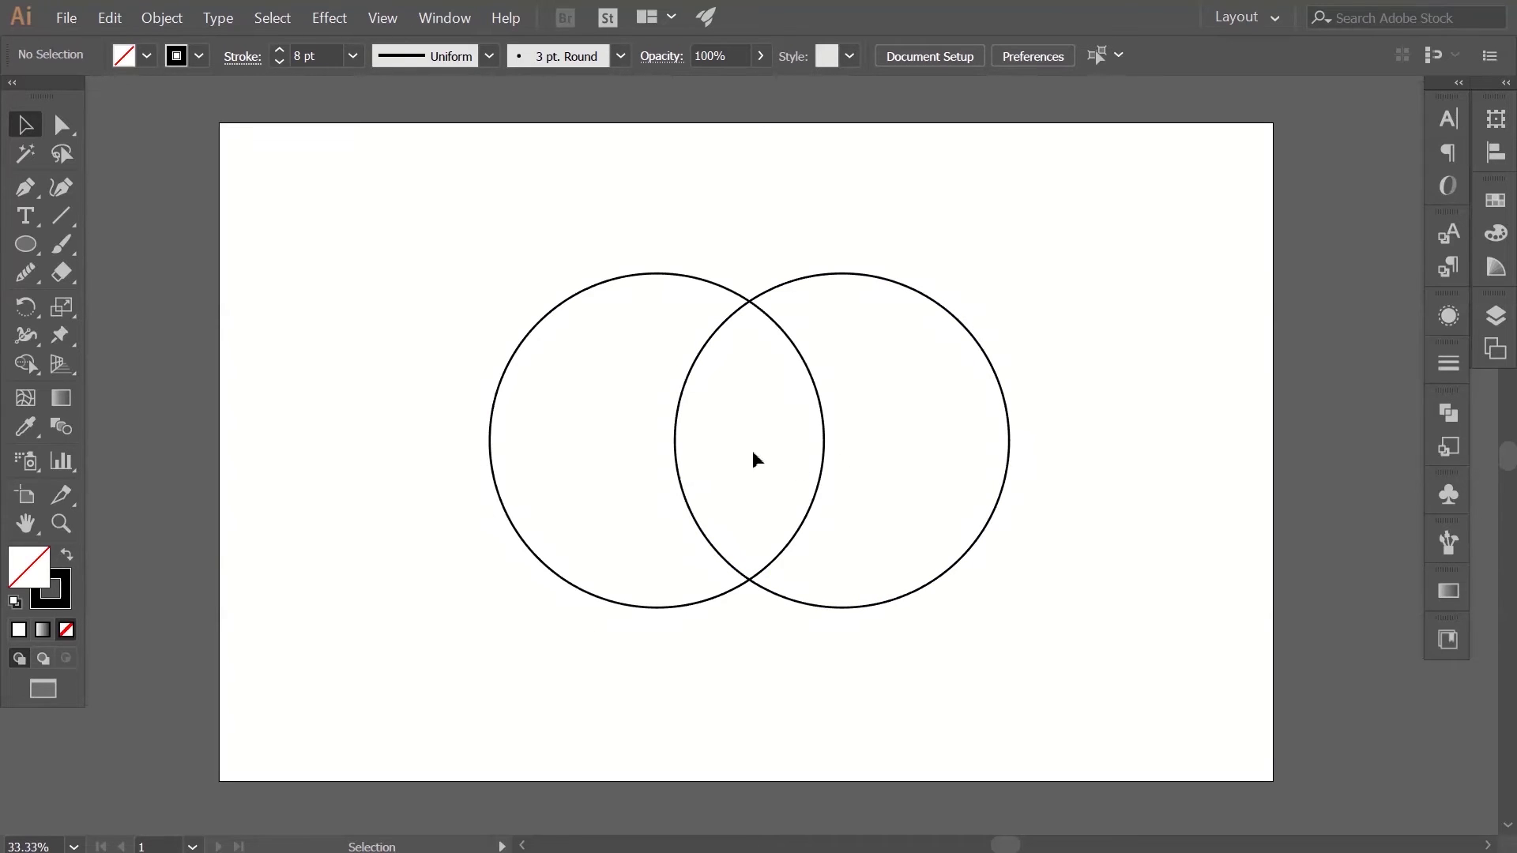
Step: Merge the two overlapping circles into one outline with the Shape Builder and deselect the result
drag(880, 565, 496, 348)
click(30, 371)
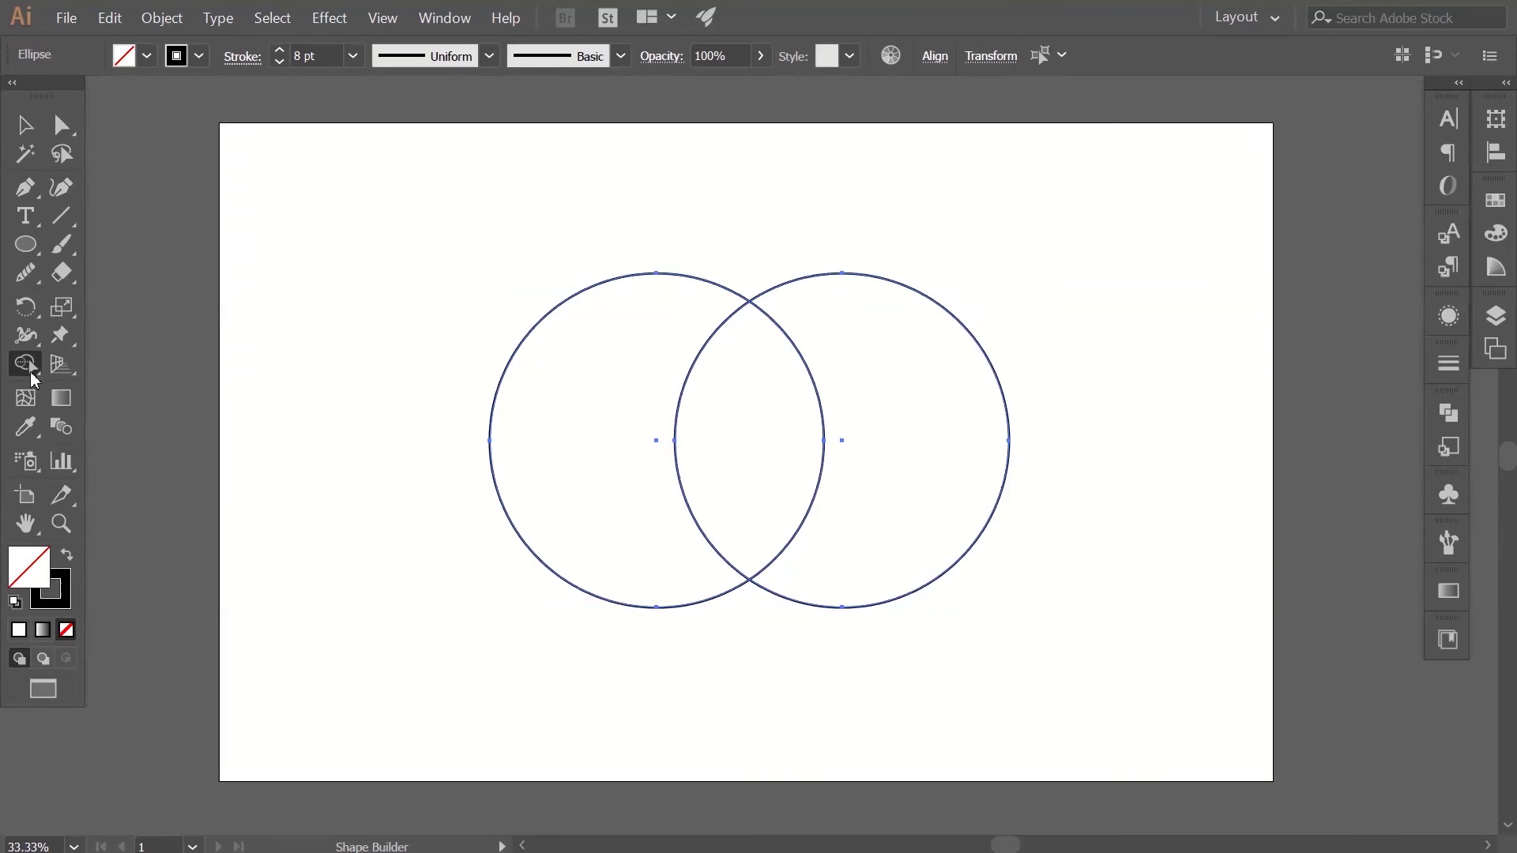
drag(641, 426, 856, 420)
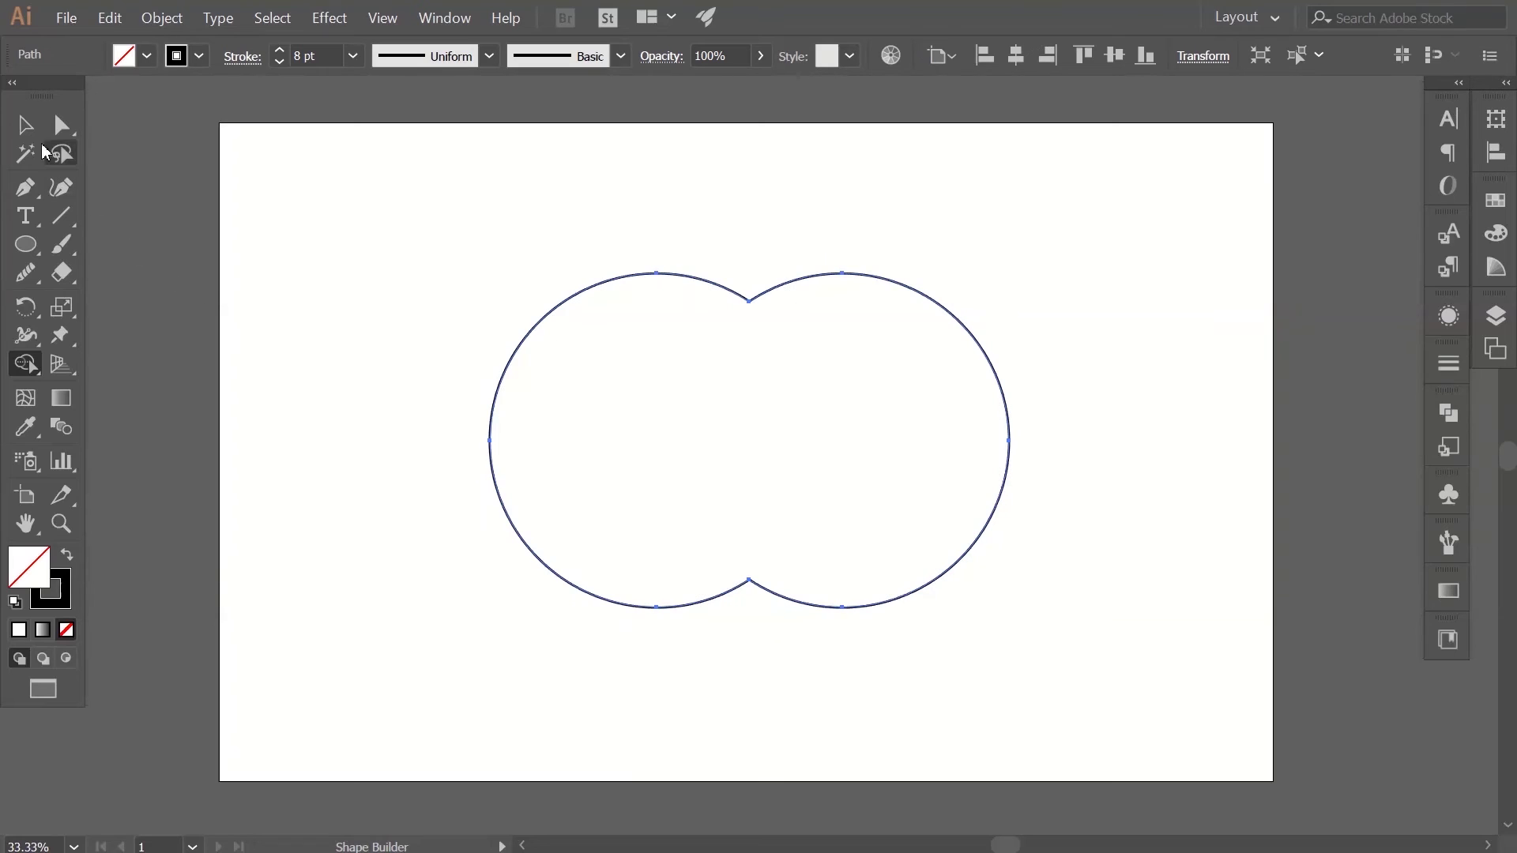
click(24, 124)
click(467, 277)
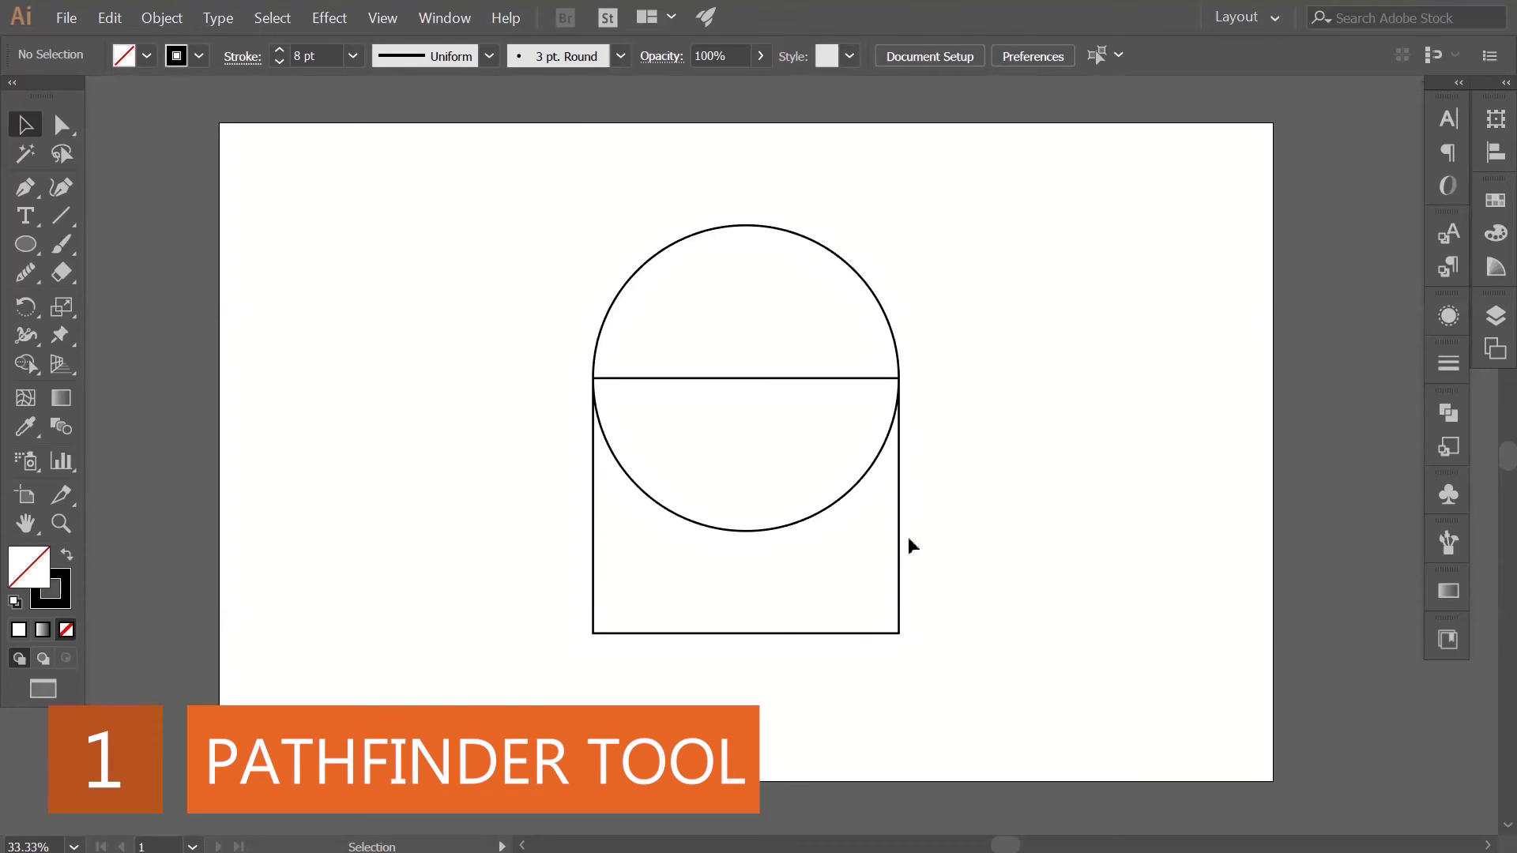
Step: Try moving the rectangle and the circle apart to show they are separate shapes, and undo the moves
drag(908, 540, 1104, 580)
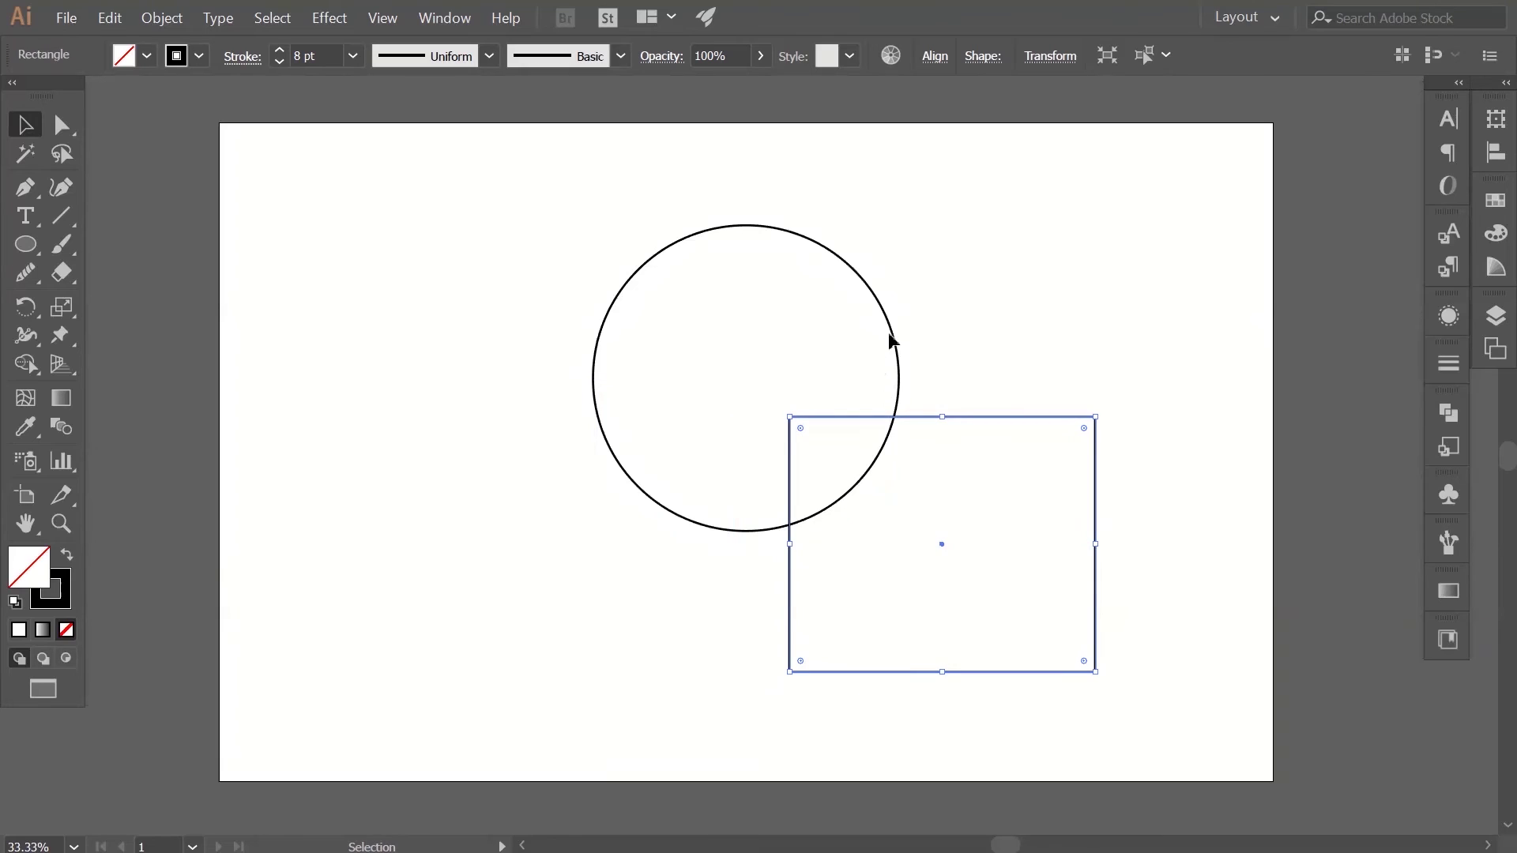
drag(893, 329, 609, 311)
click(880, 305)
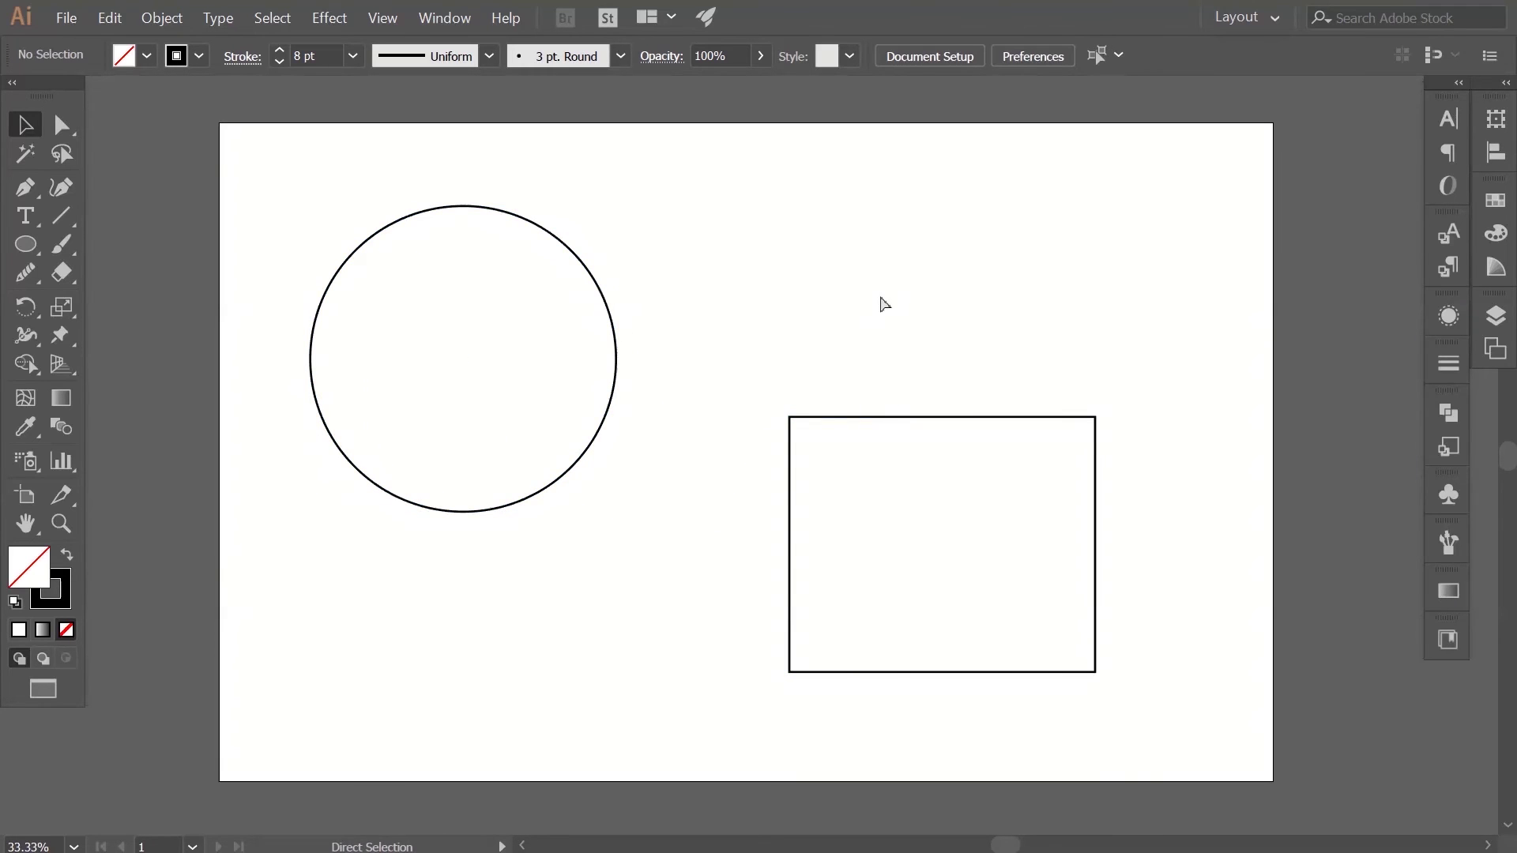
key(ctrl+z)
key(ctrl+z)
key(ctrl+z)
key(ctrl+z)
click(1000, 486)
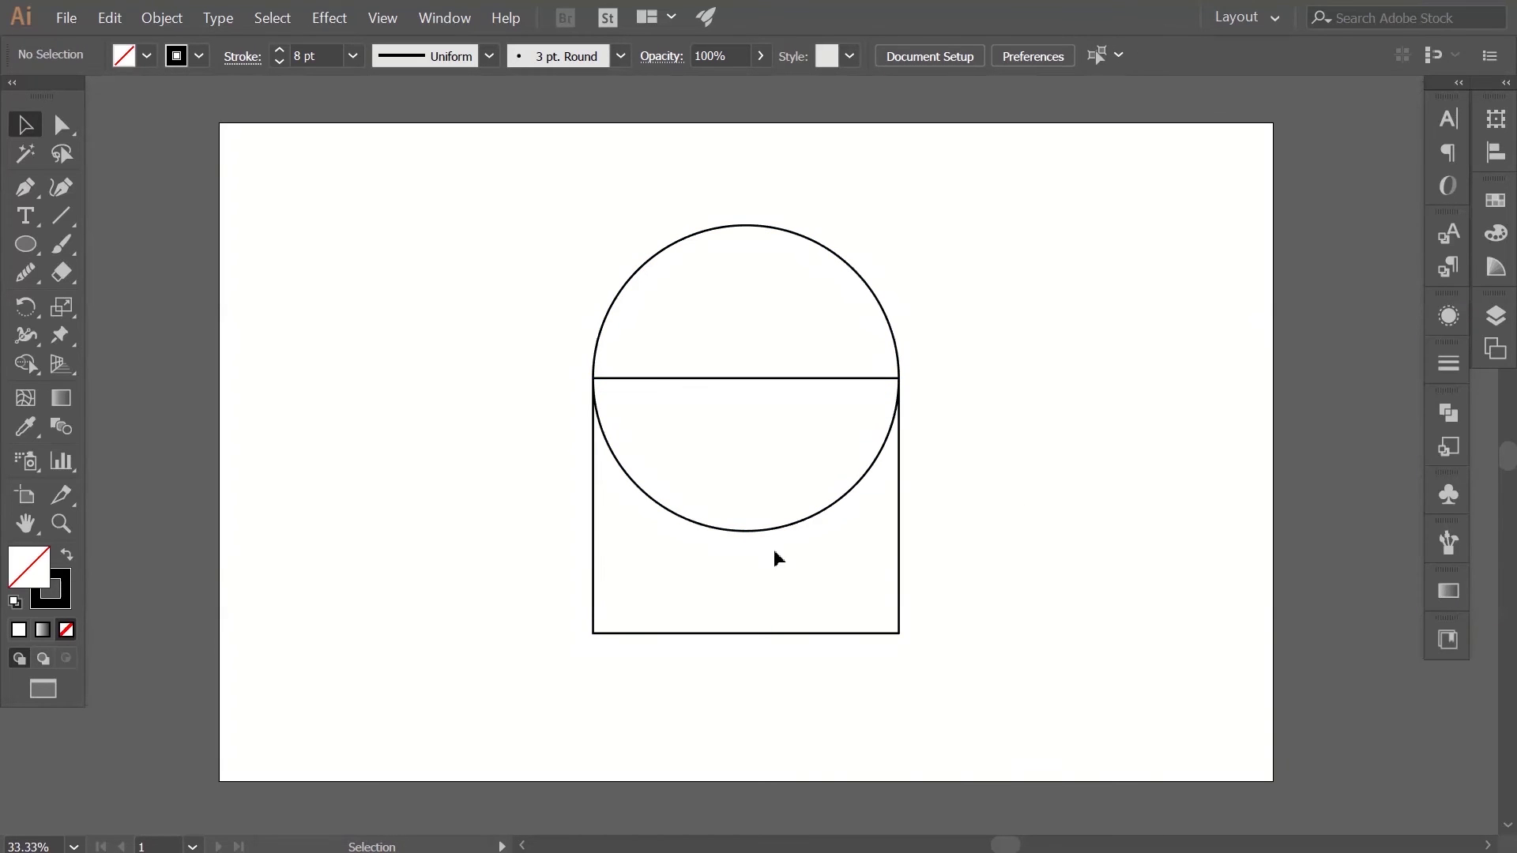
Step: Unite the circle and rectangle into a single arch with Pathfinder and move it slightly down and to the left
drag(522, 222, 894, 589)
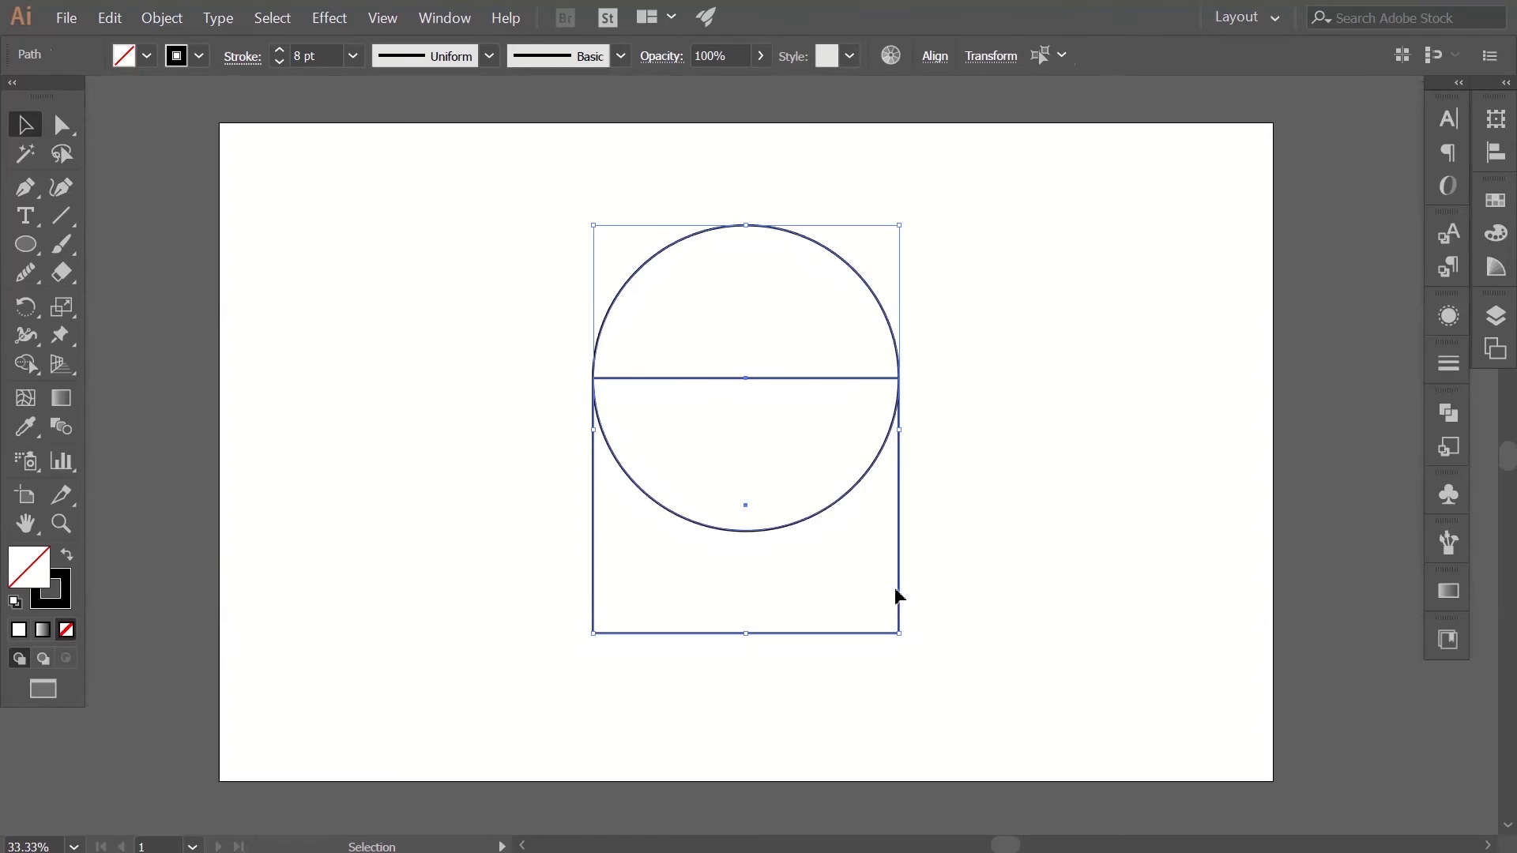
click(1445, 413)
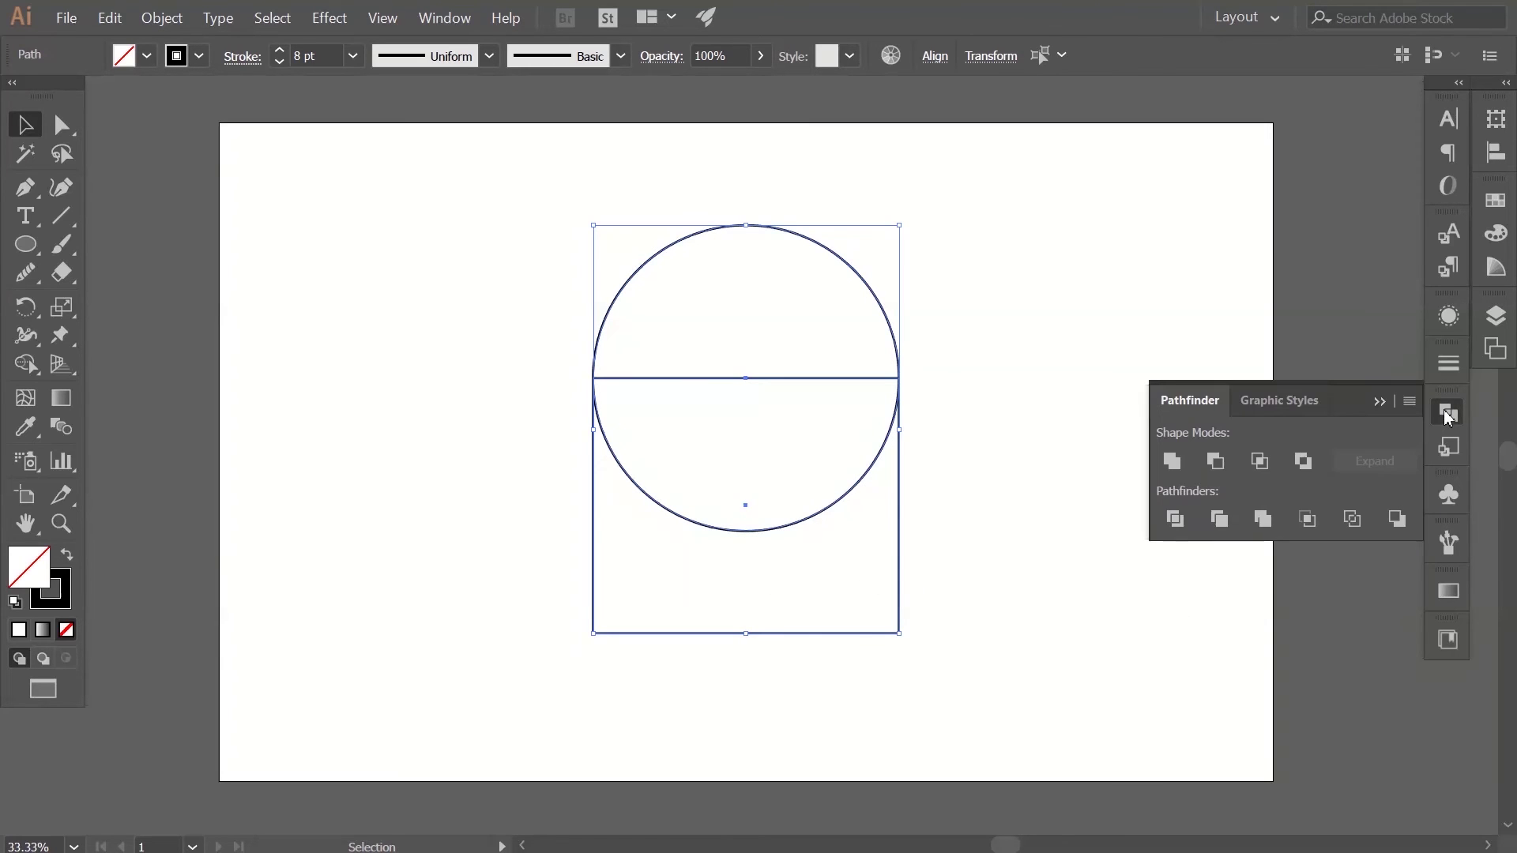
click(1172, 460)
drag(901, 381, 833, 416)
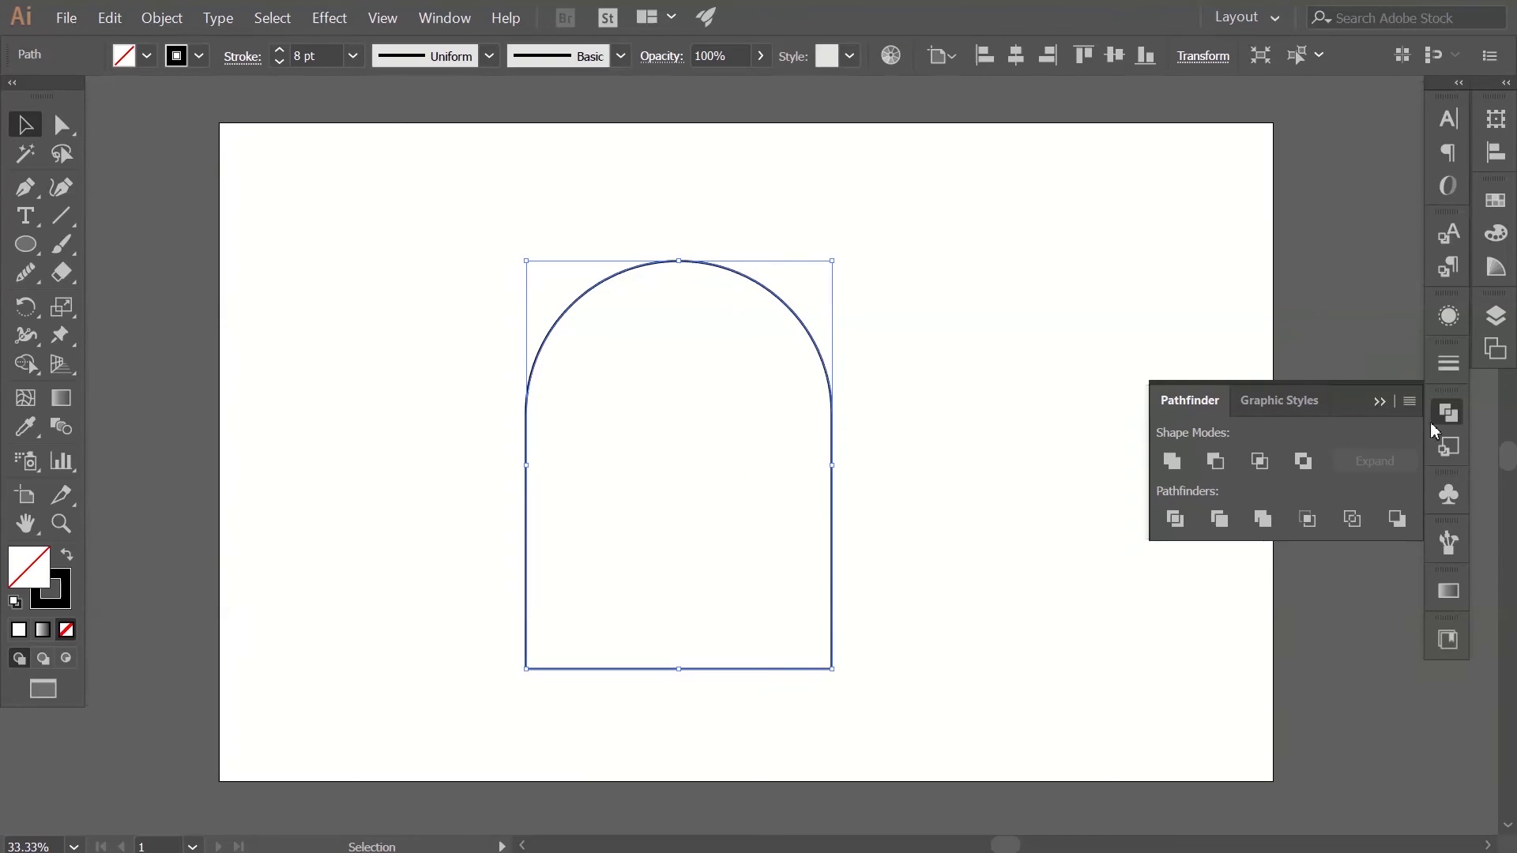
click(1447, 412)
click(839, 447)
Step: Try moving the united arch slightly up and to the right, and undo the move
key(a)
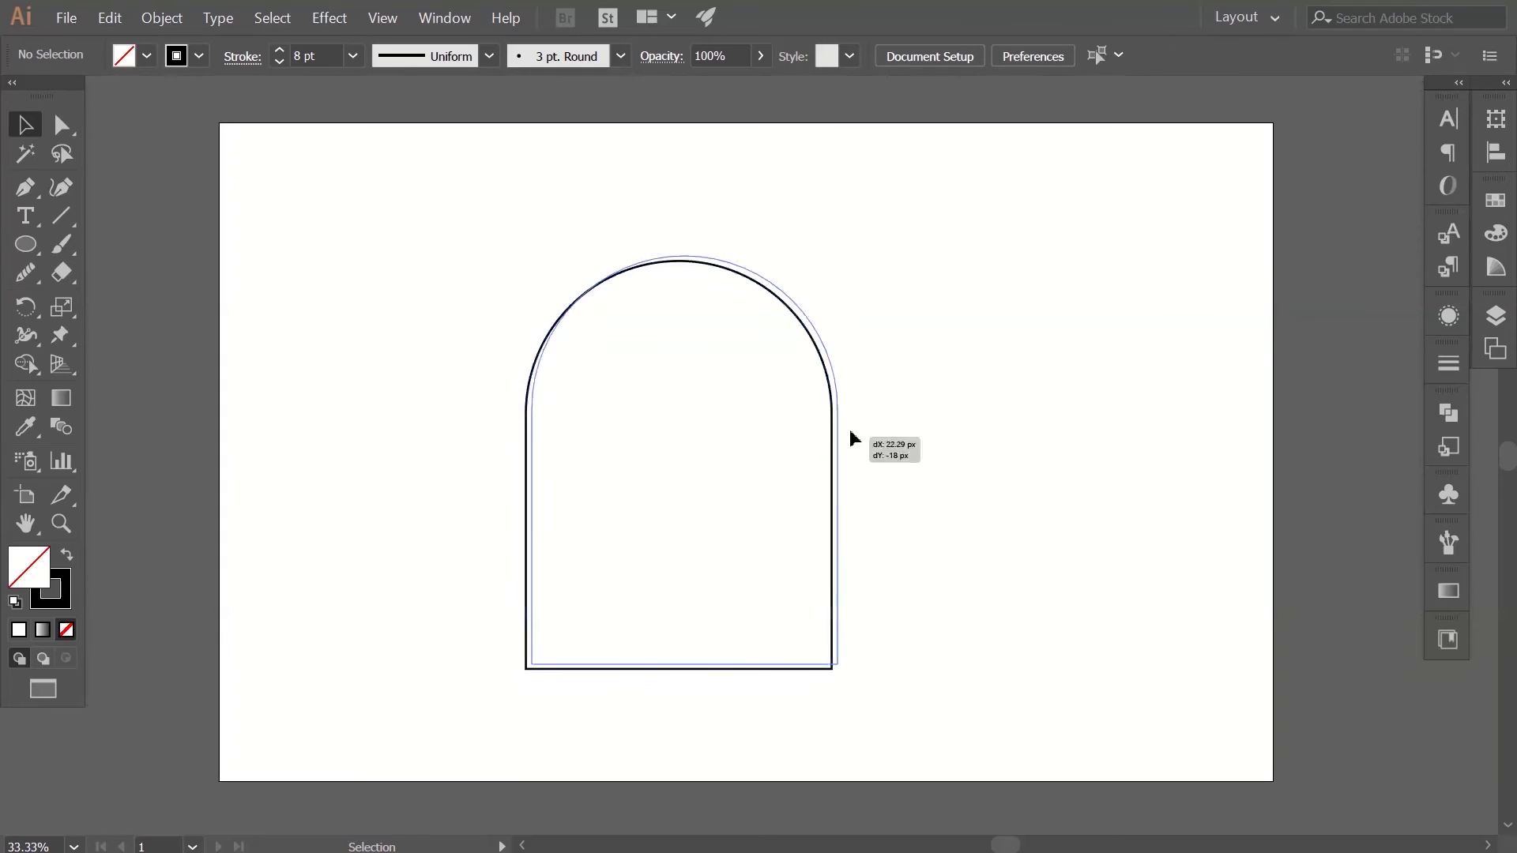
drag(830, 434, 863, 419)
key(ctrl+z)
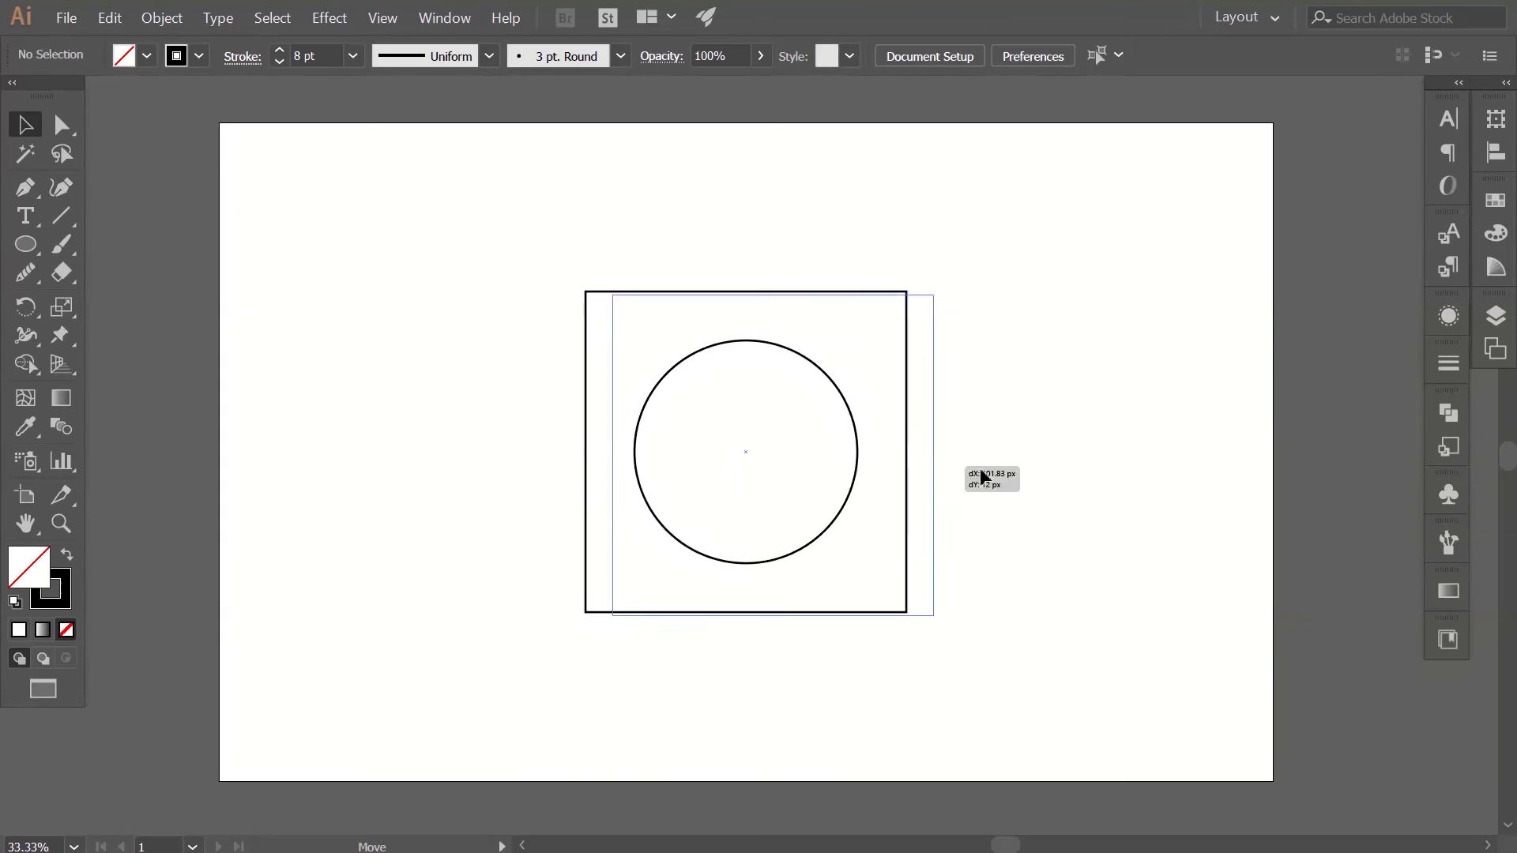
Step: Try moving the circle out to the left of the square, undo the separation and select the circle
drag(707, 559, 499, 551)
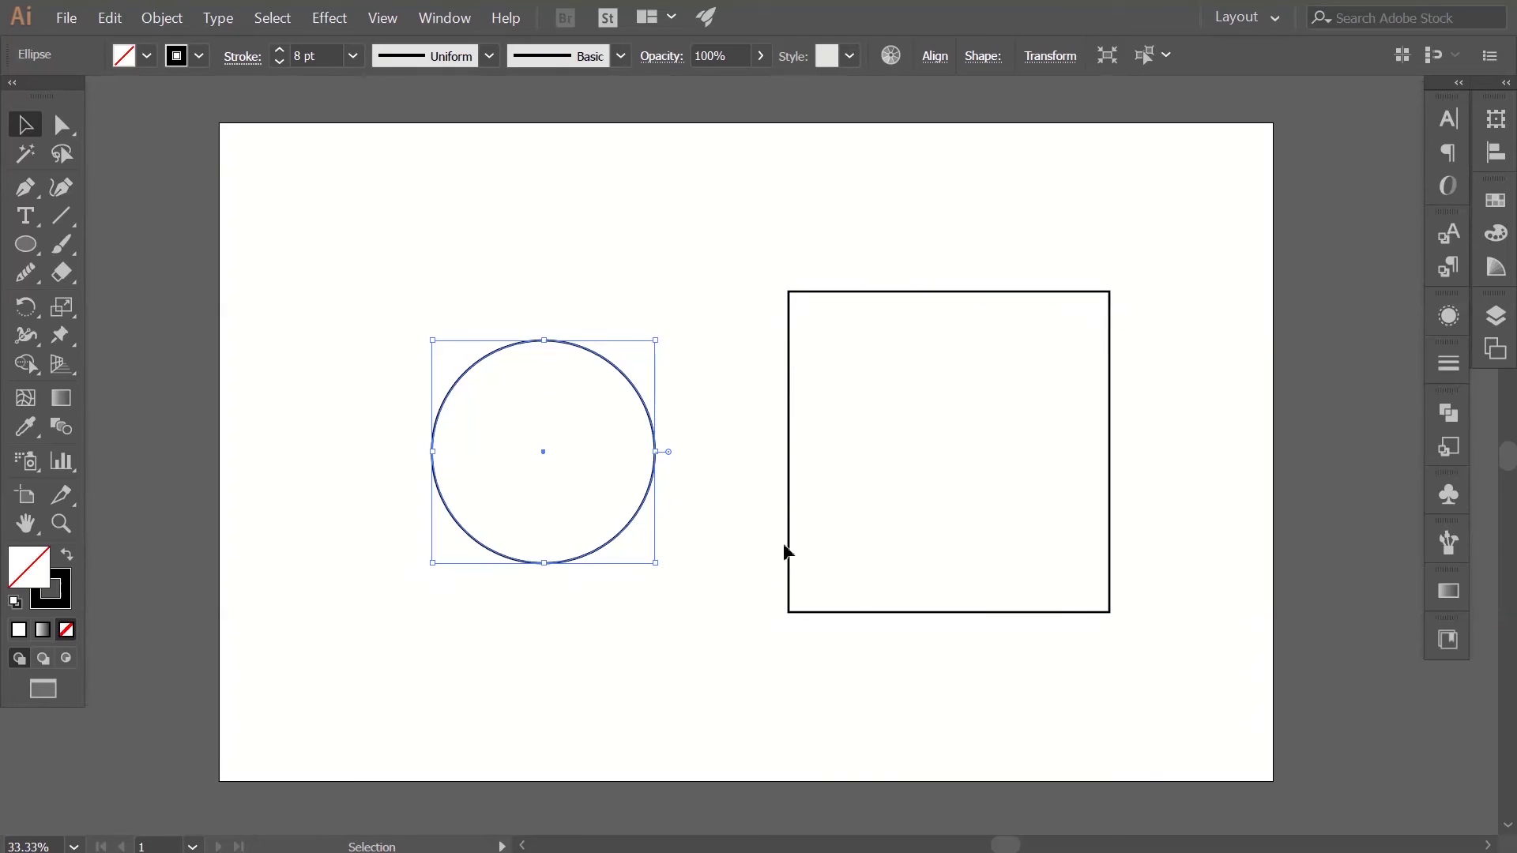
key(ctrl+z)
key(ctrl+z)
click(1056, 481)
click(846, 500)
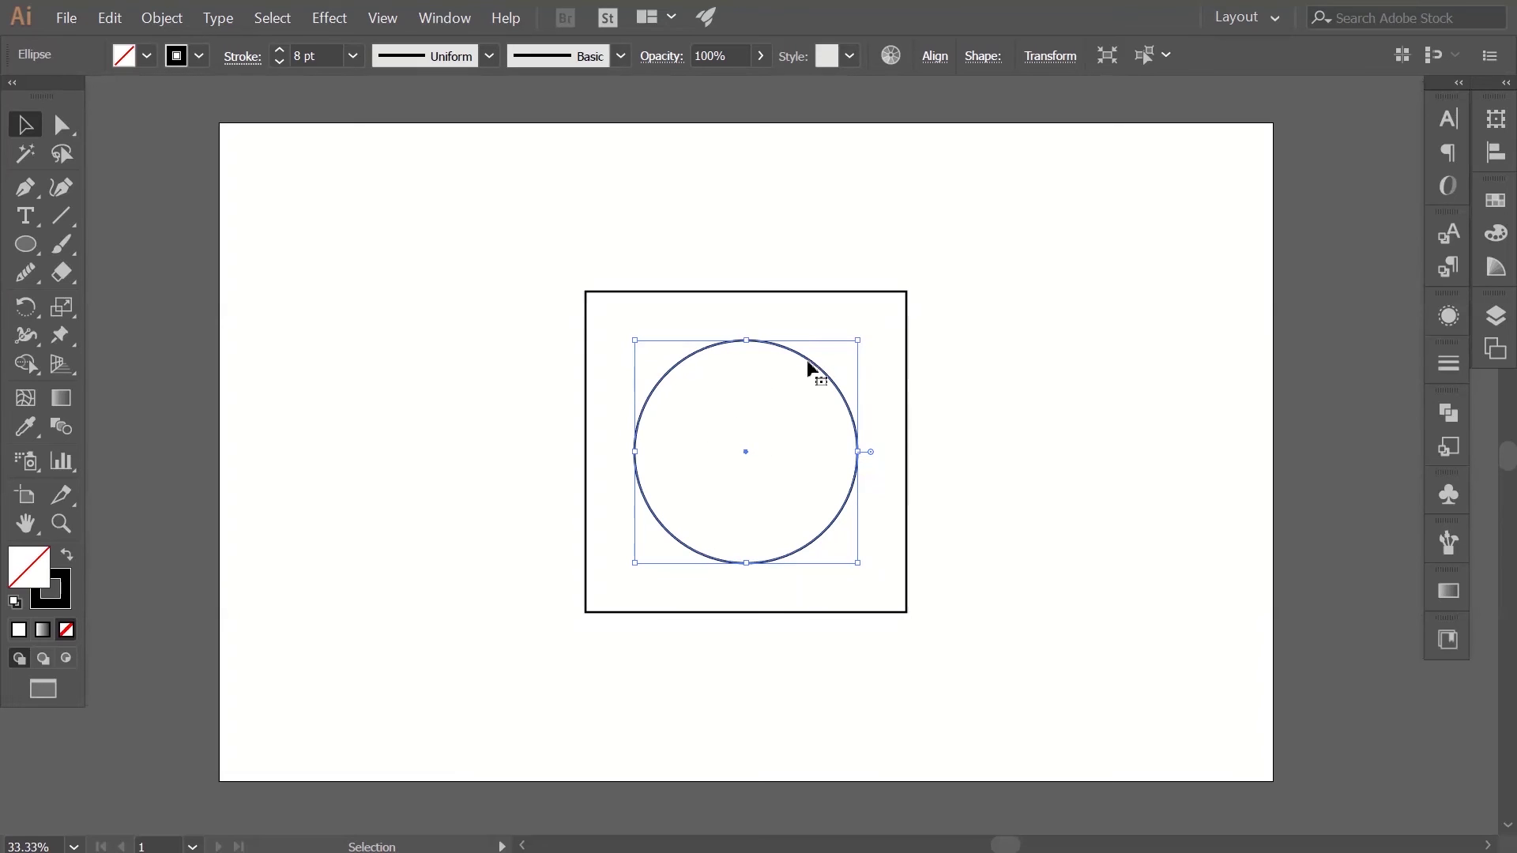
Step: Subtract the inner circle from the square using Pathfinder's Minus Front and deselect the result
drag(963, 623, 475, 368)
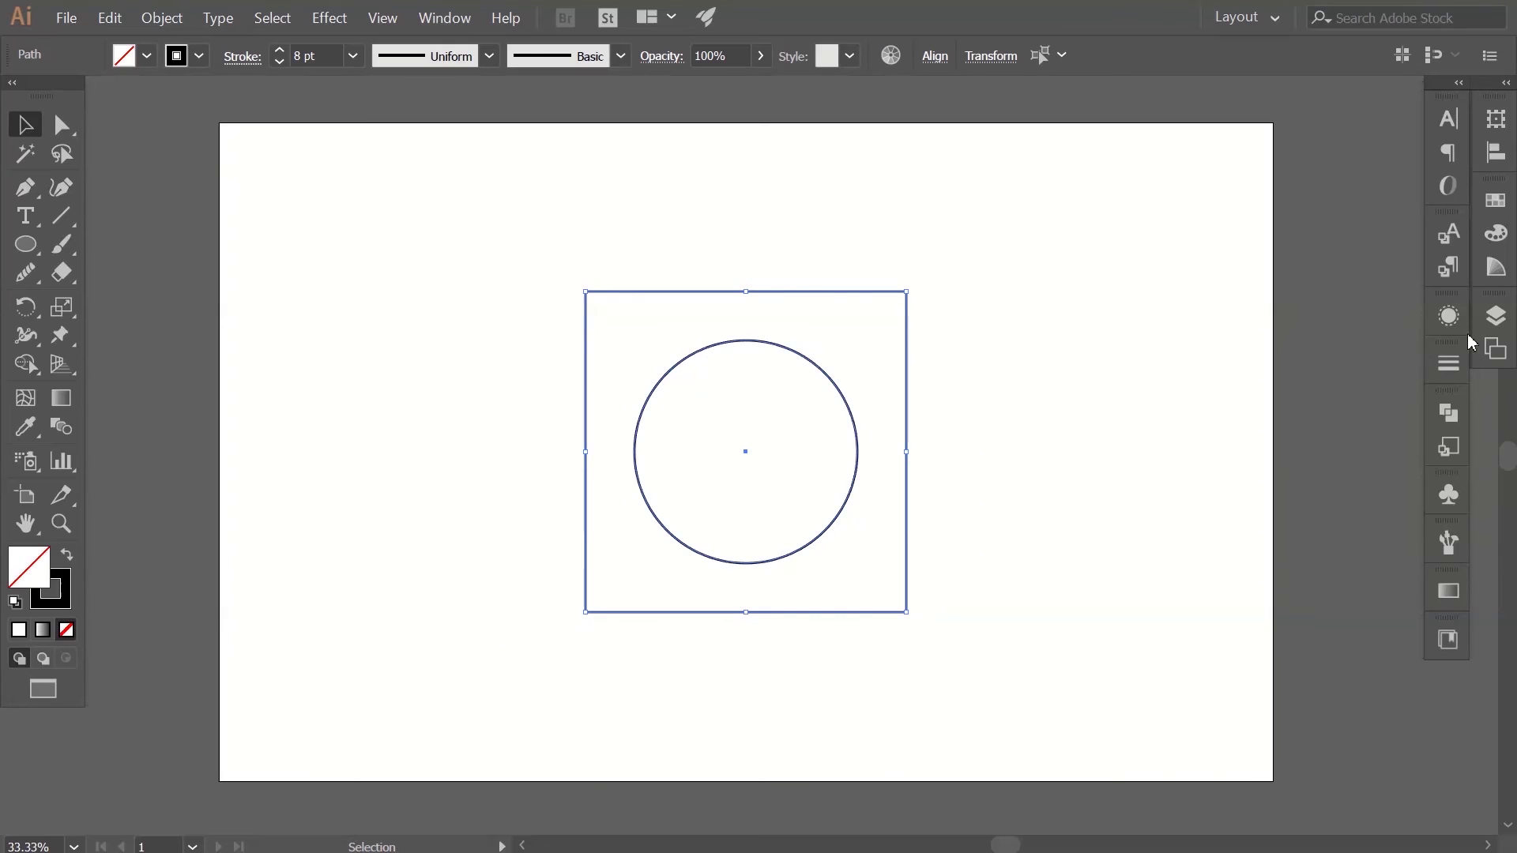
click(1448, 413)
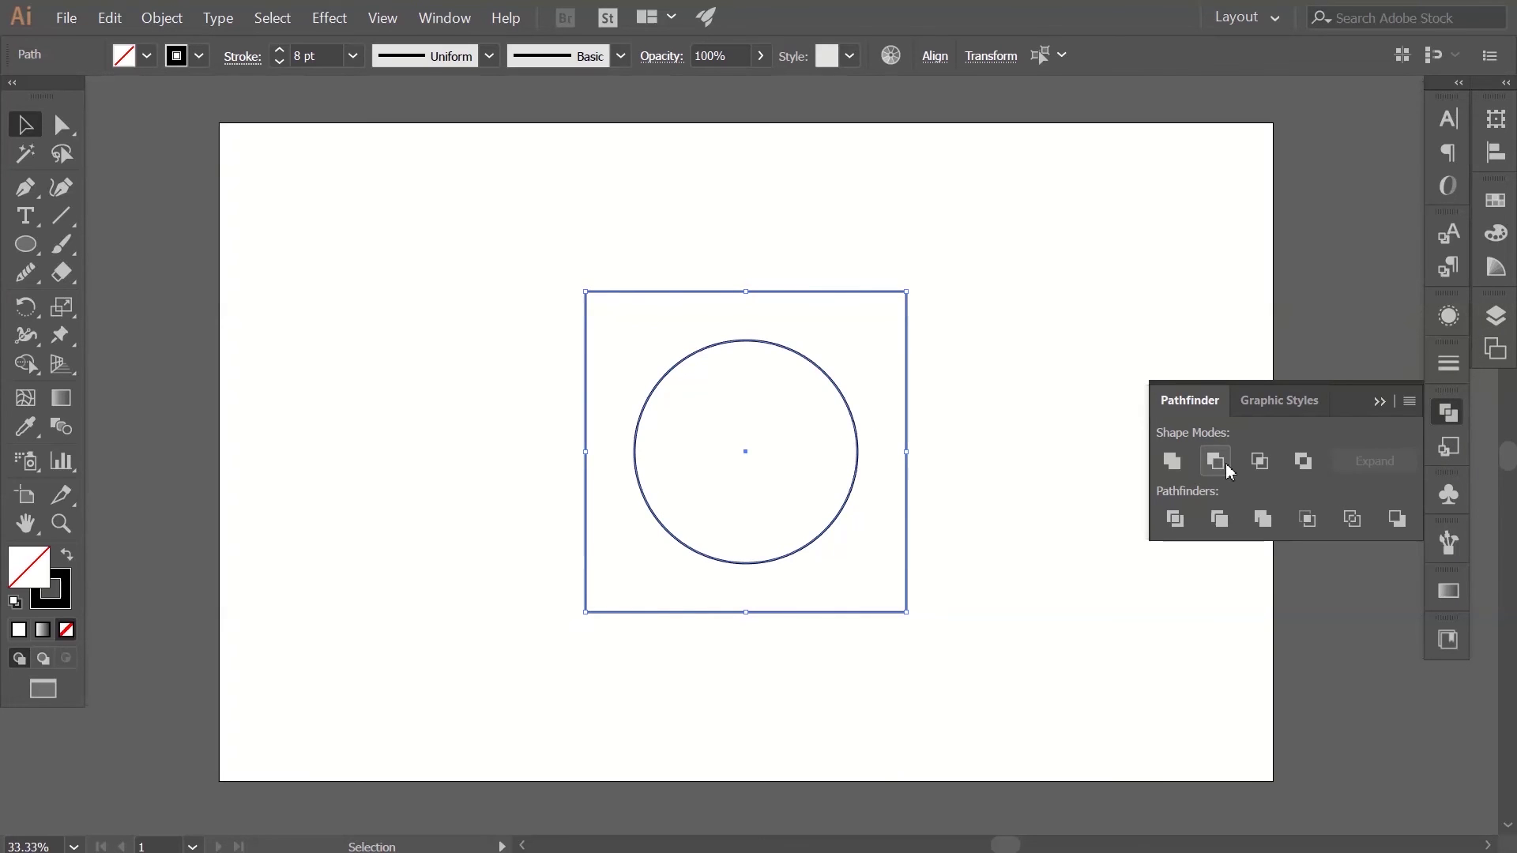
click(1229, 467)
click(1019, 471)
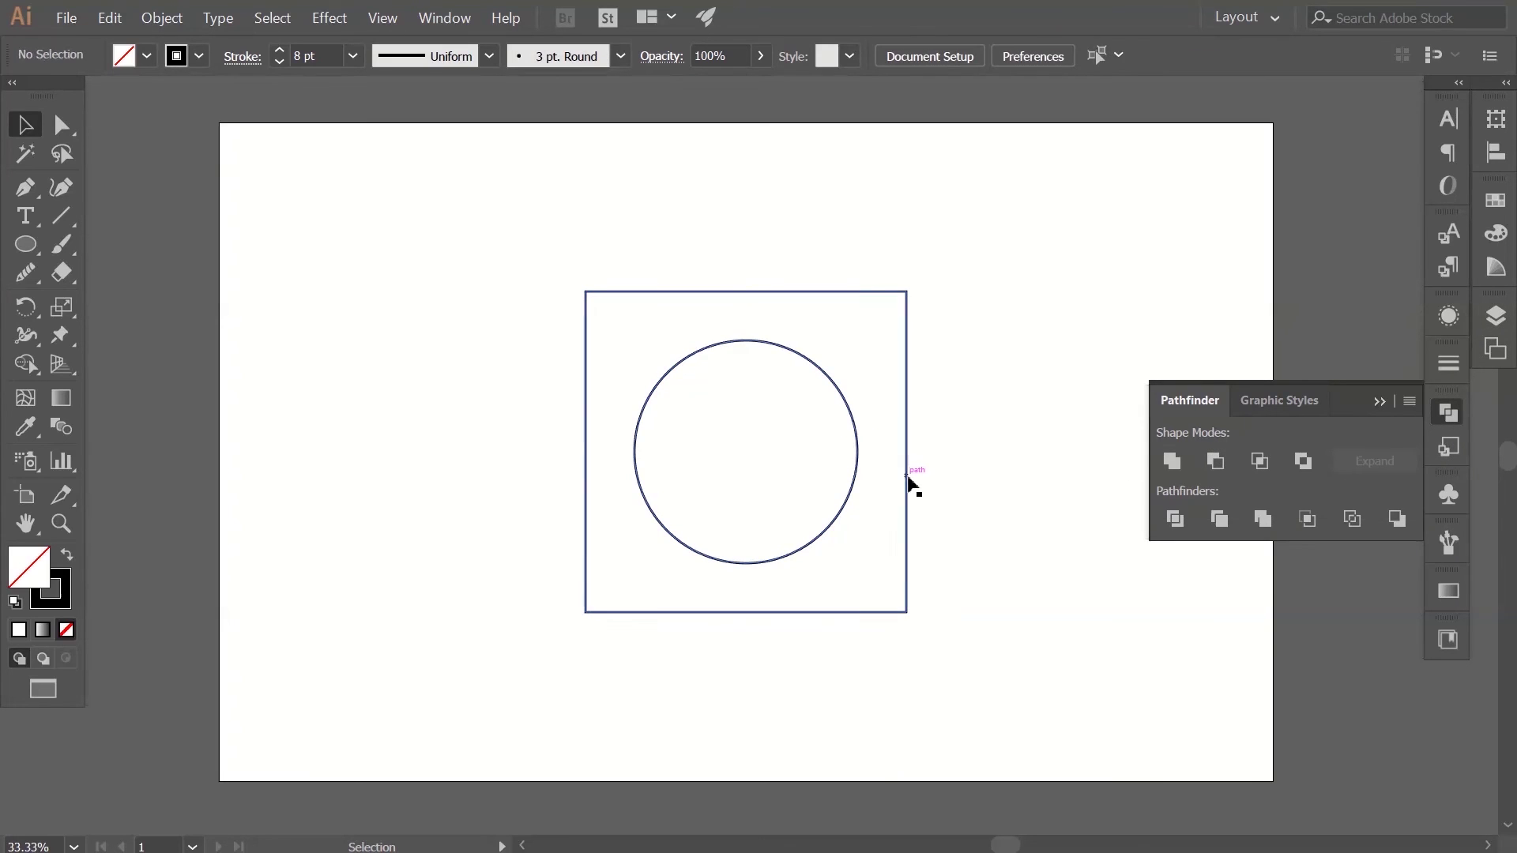
Step: Swap the cut-out square's fill and stroke for a black fill without stroke, and move it slightly up and to the right
click(829, 475)
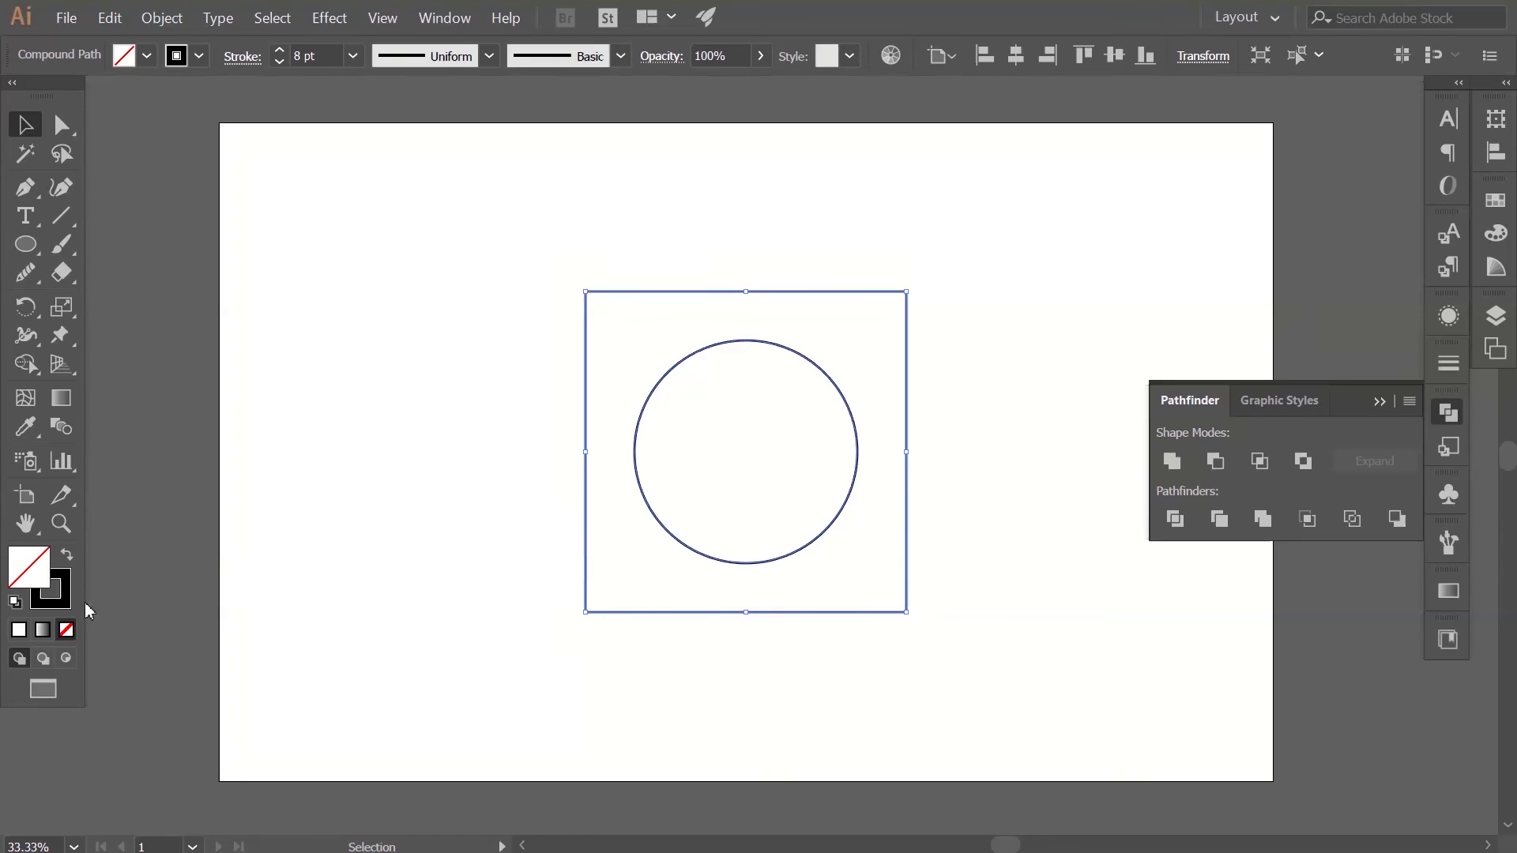
click(68, 555)
click(369, 551)
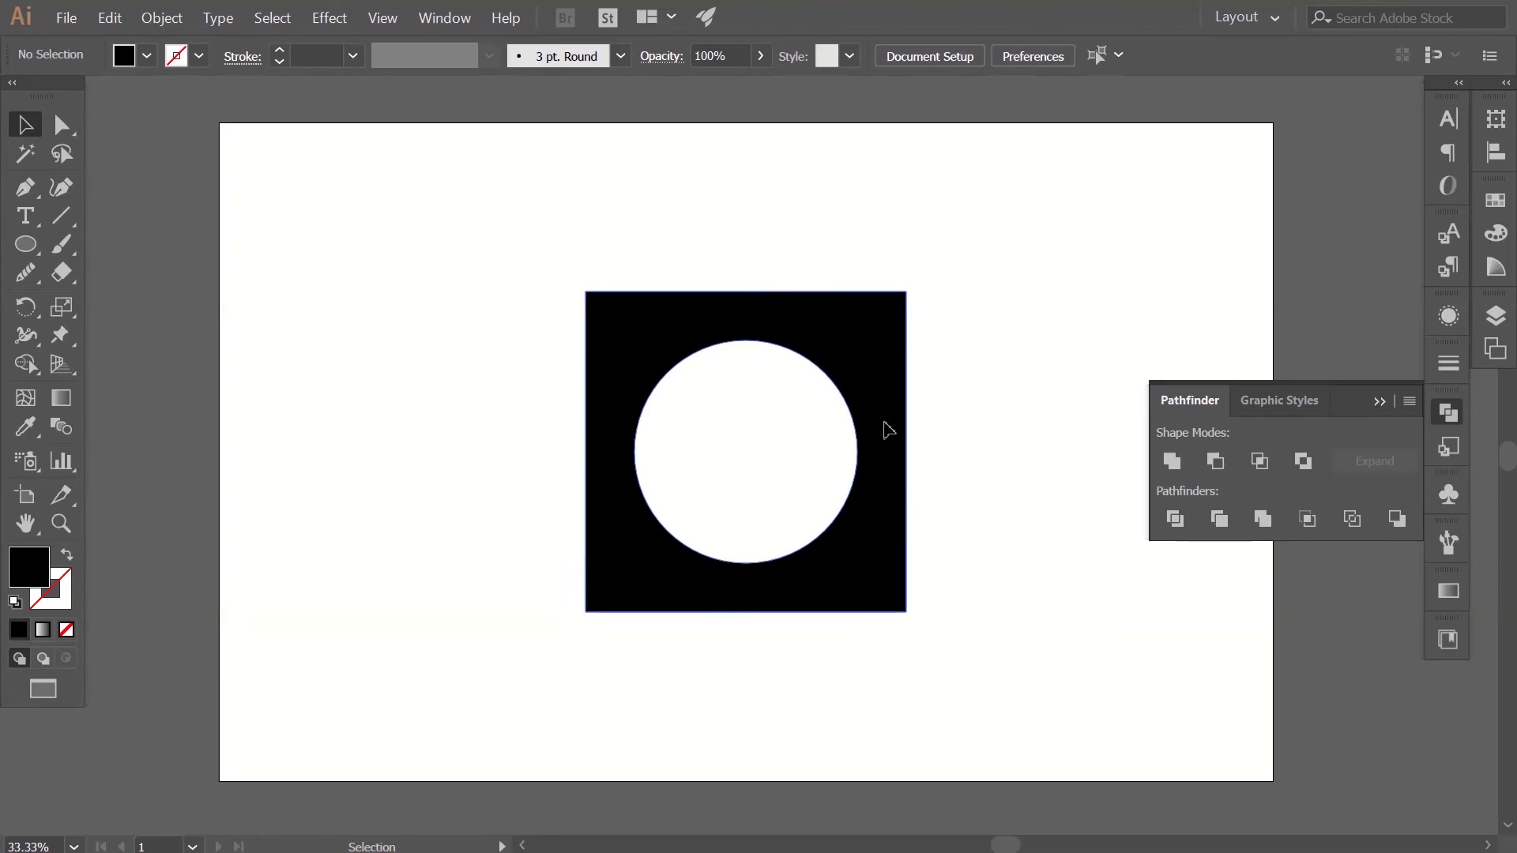
drag(885, 427, 958, 413)
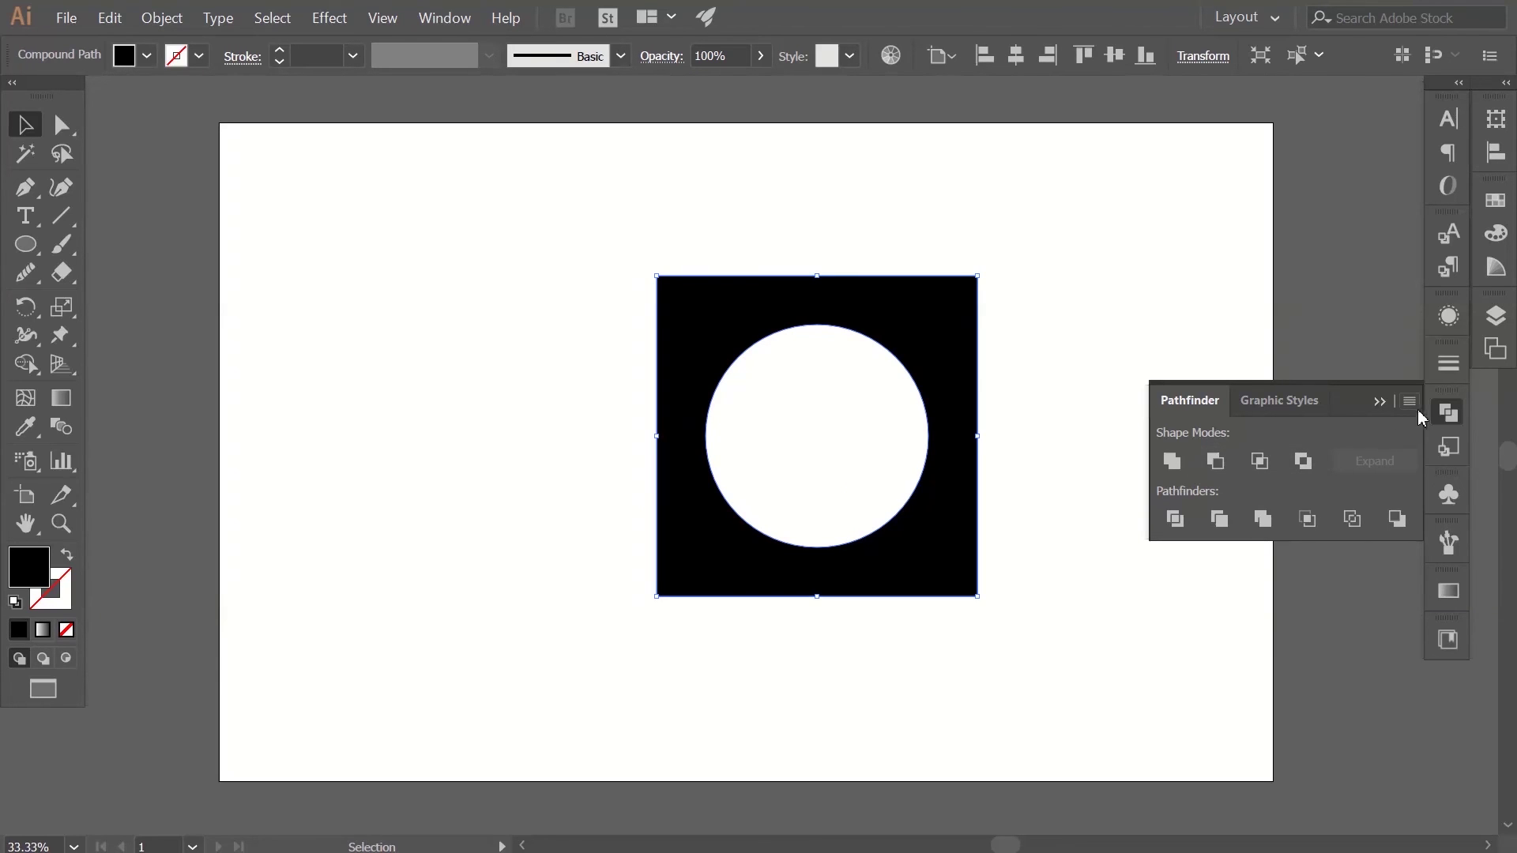
click(1448, 412)
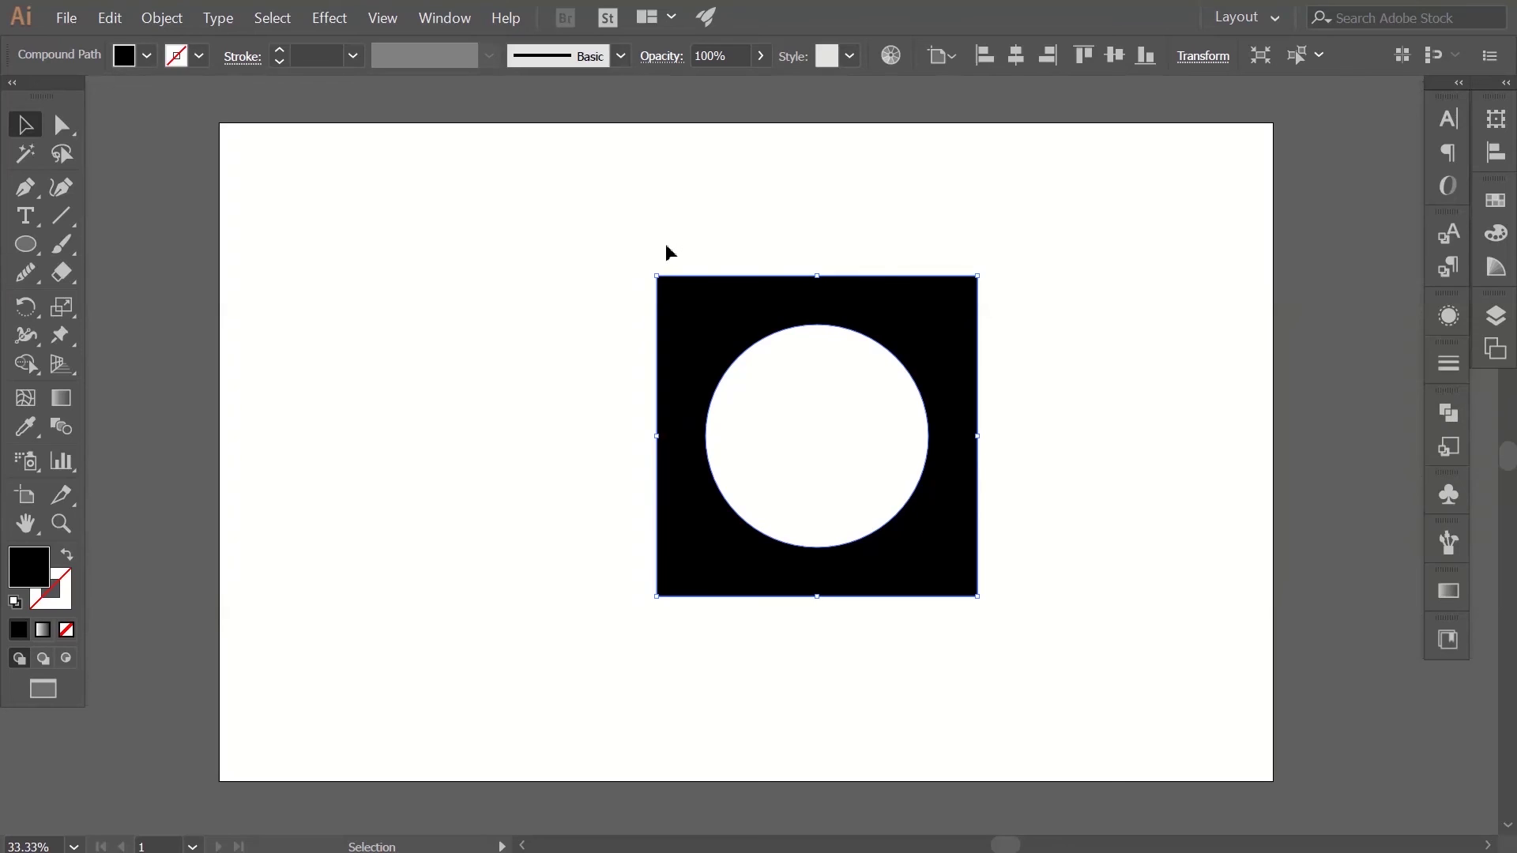